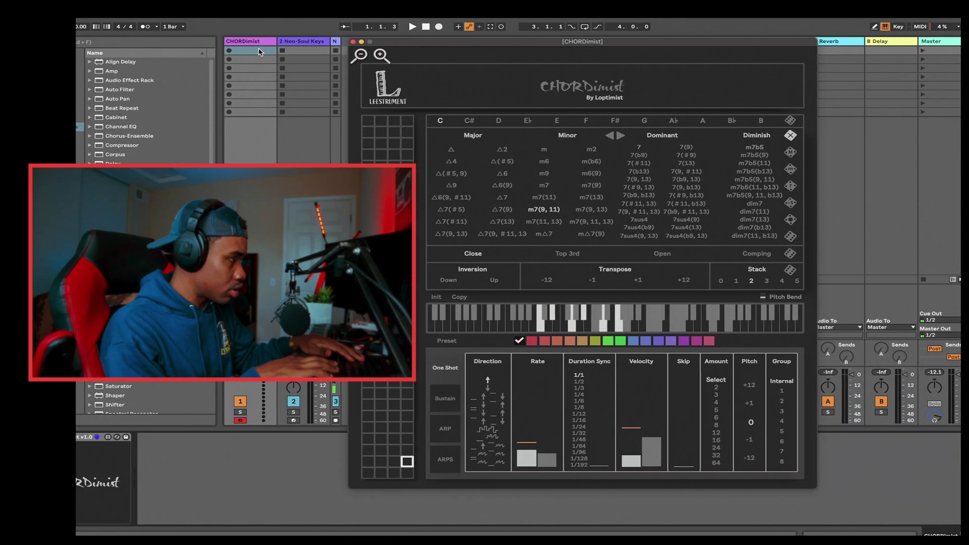
# Move the CHORDimist window clear of the tracks and set the Neo-Soul Keys track's MIDI input to CHORDimist.
pyautogui.moveTo(388, 43); pyautogui.dragTo(564, 41)
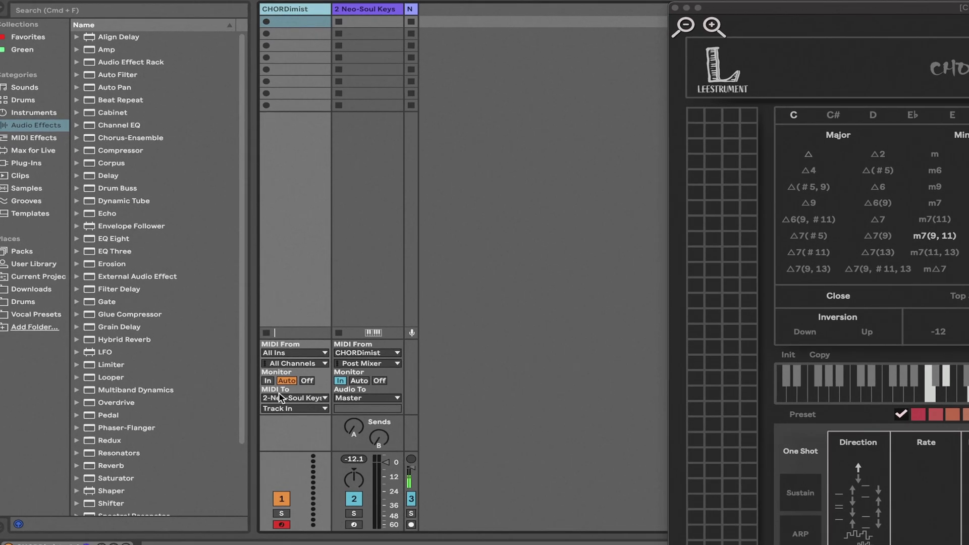
pyautogui.click(375, 105)
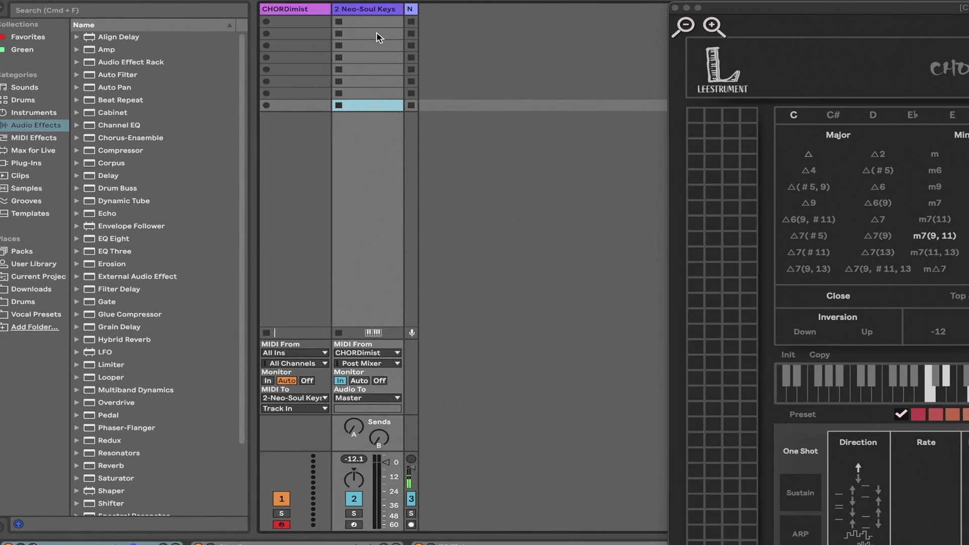
pyautogui.click(371, 12)
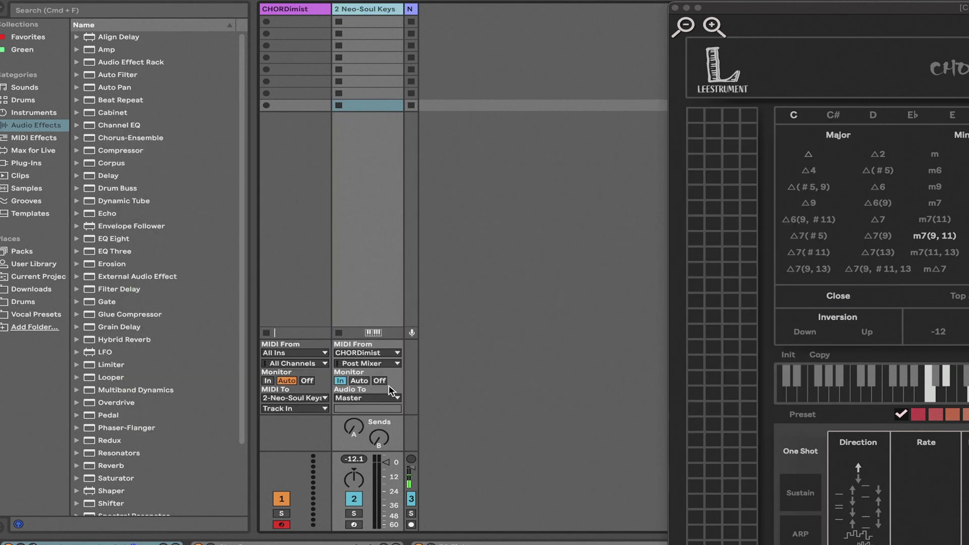
pyautogui.click(372, 290)
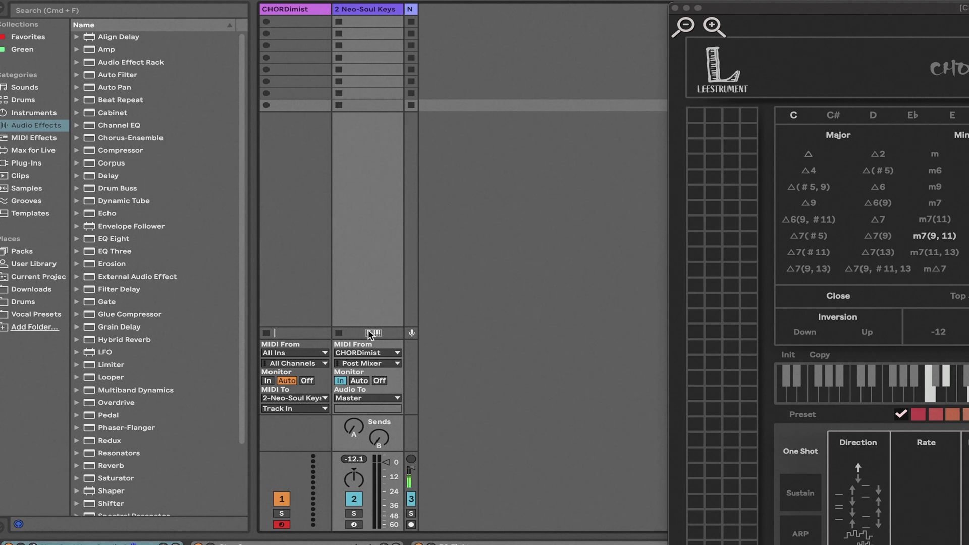
pyautogui.click(358, 353)
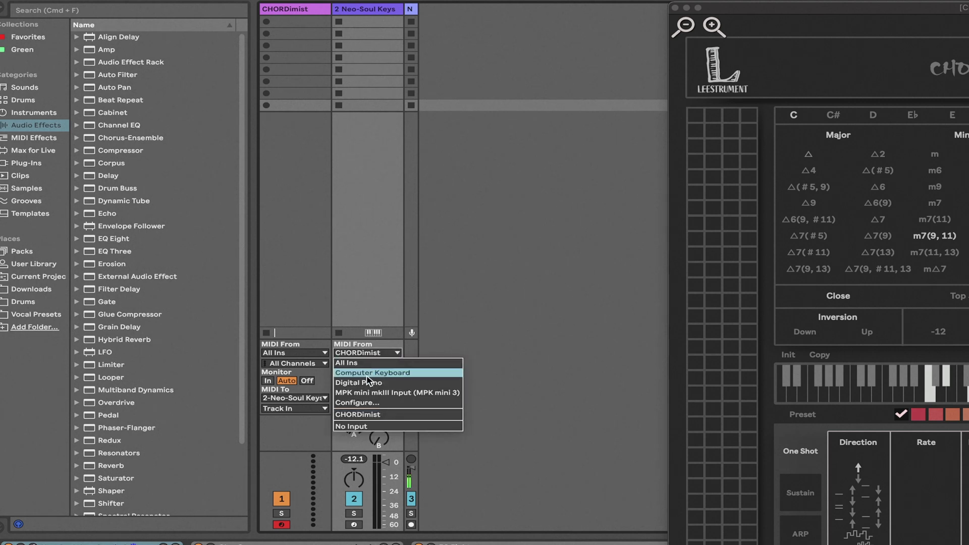
pyautogui.click(361, 415)
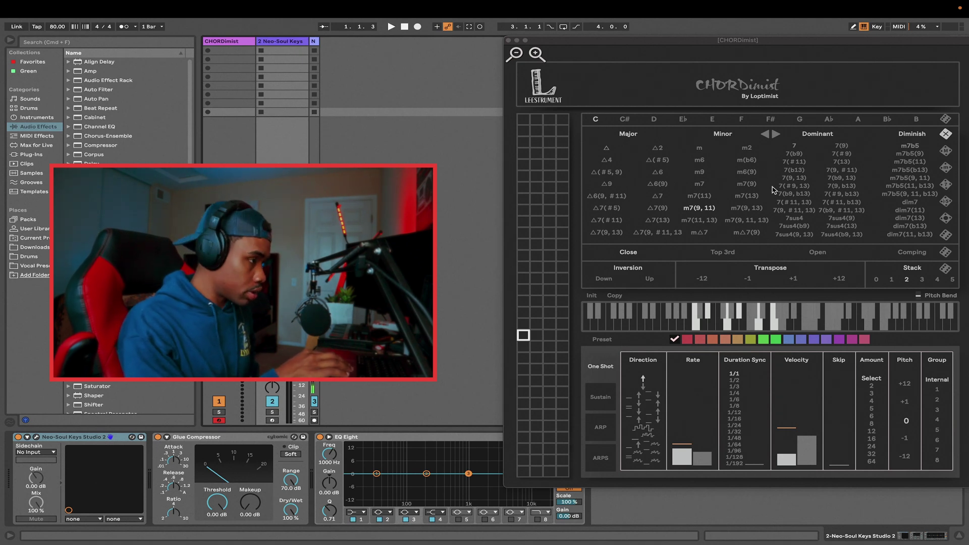
# Set the chord root to D, try the △7(13) and 7sus4 chord types, and set the stack to 0.
pyautogui.click(654, 120)
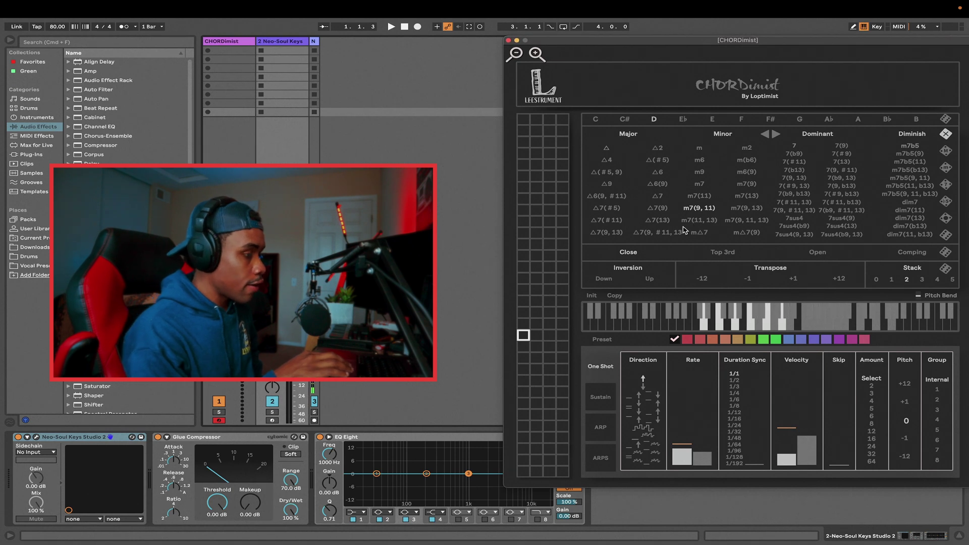
pyautogui.click(658, 220)
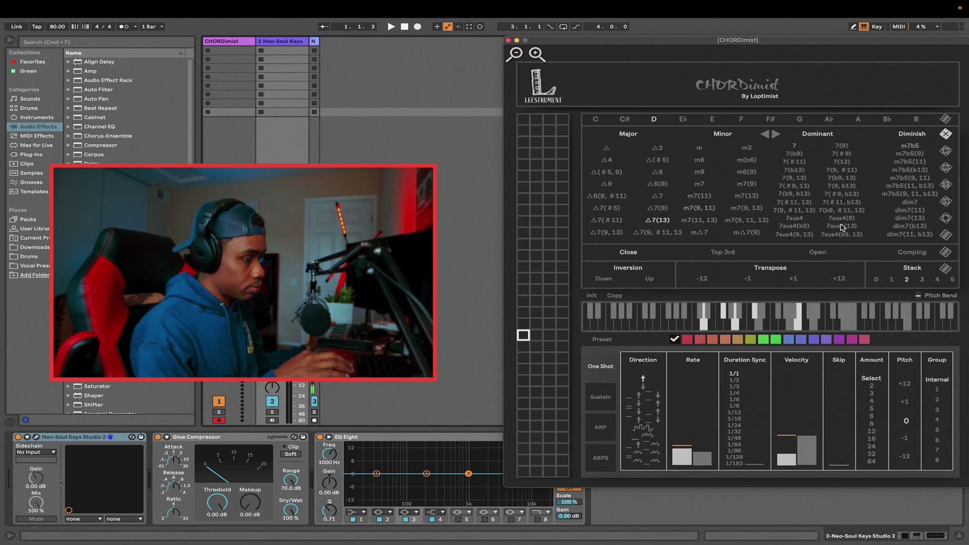
pyautogui.click(806, 221)
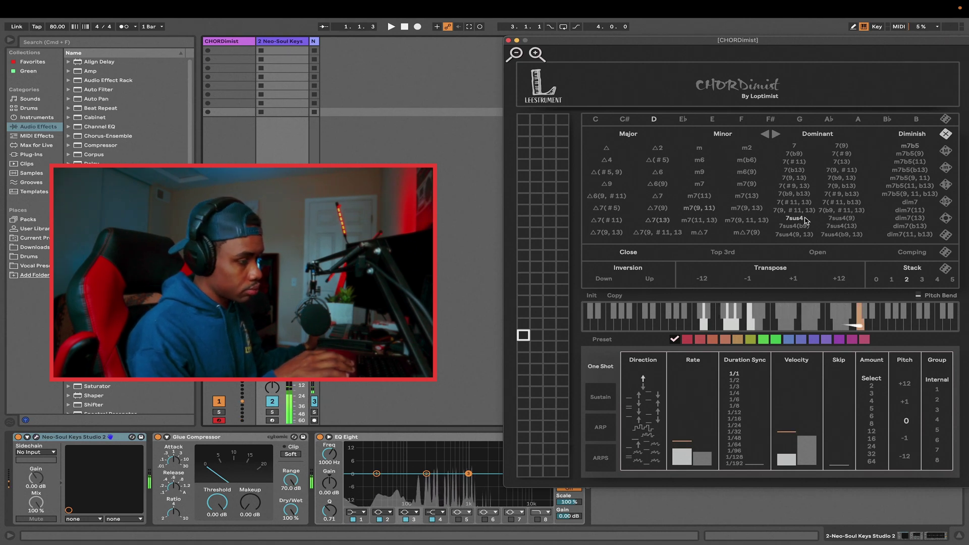
pyautogui.click(877, 279)
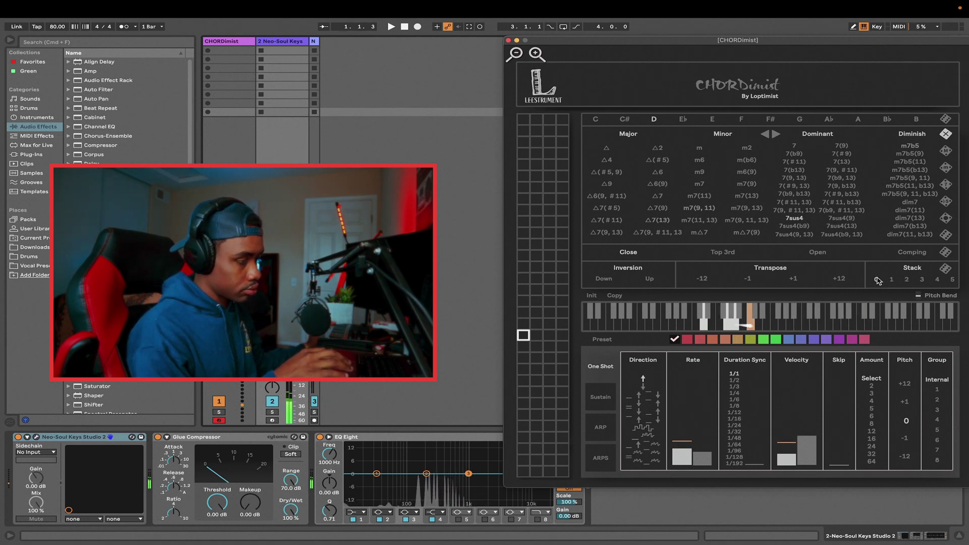
# Try the dim7 type, change the root to F and choose the minor m7(9, 11, 13) chord.
pyautogui.click(912, 202)
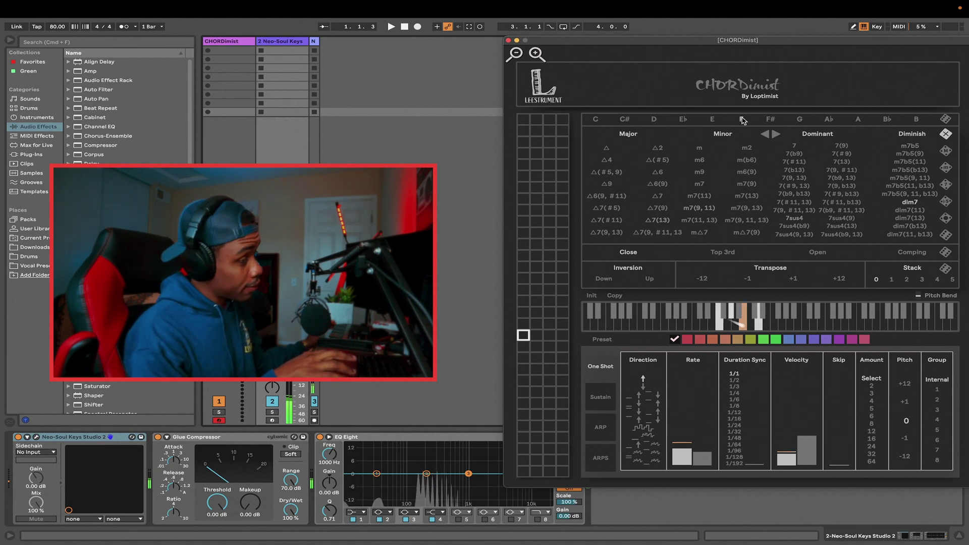
pyautogui.click(748, 195)
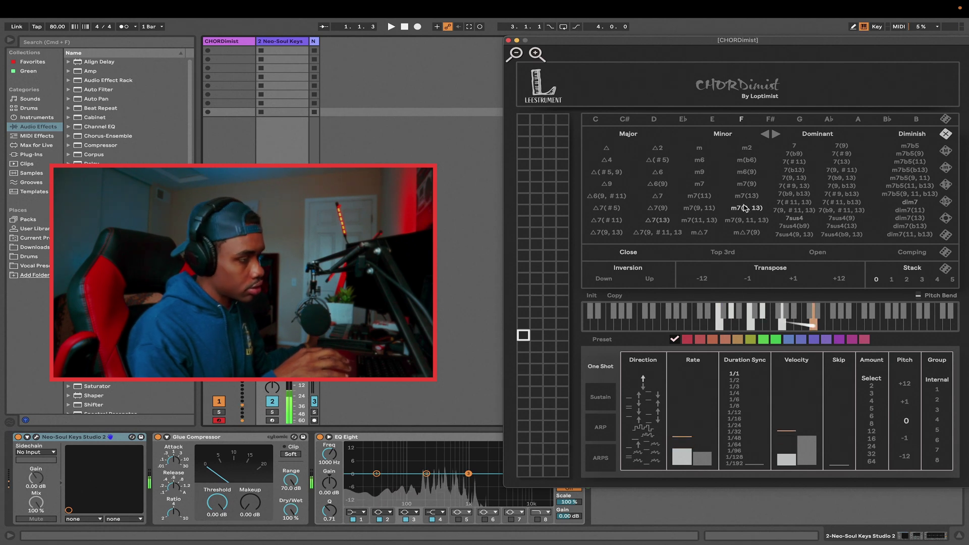
pyautogui.click(745, 225)
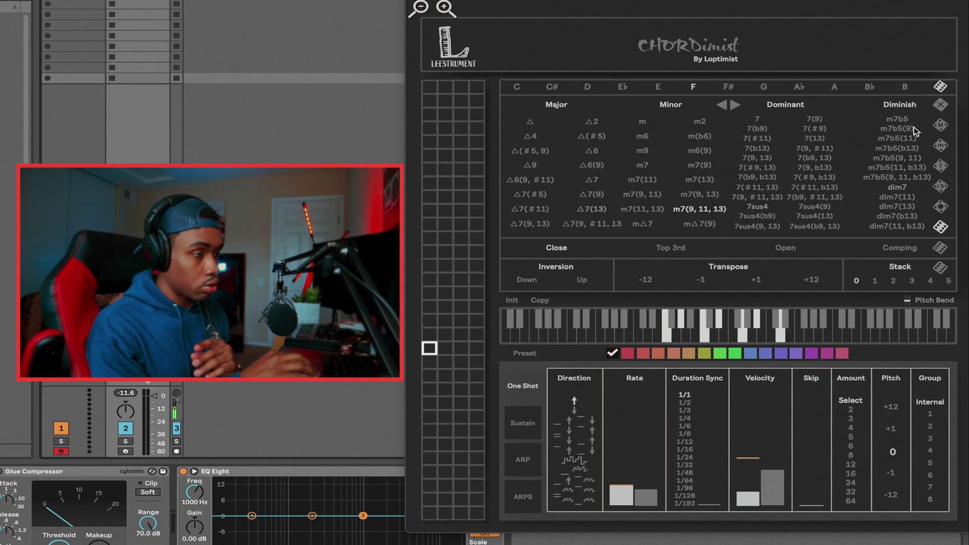
# Try chord randomization limited to major and minor chords, and set the stack of the C m7(9, 11) chord to 0.
pyautogui.click(940, 126)
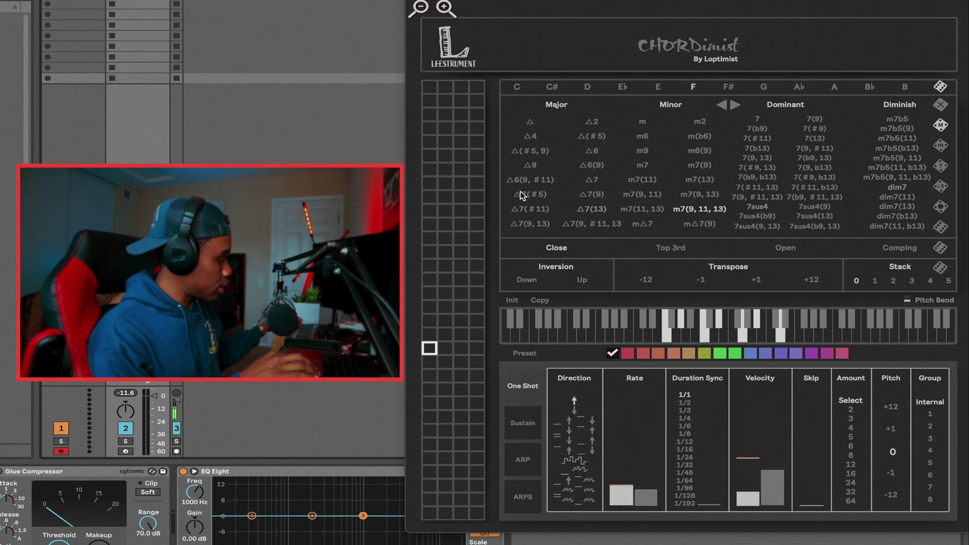
pyautogui.click(544, 191)
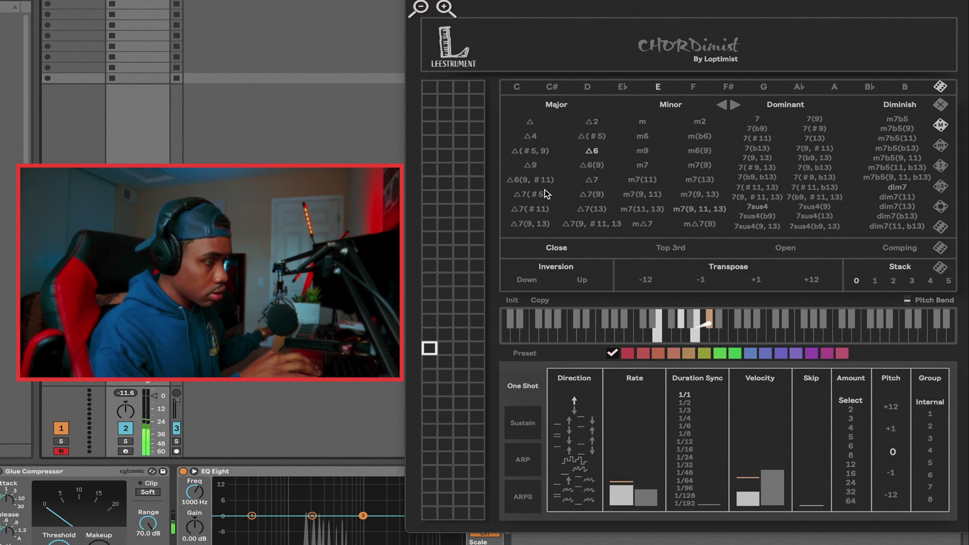
pyautogui.click(942, 146)
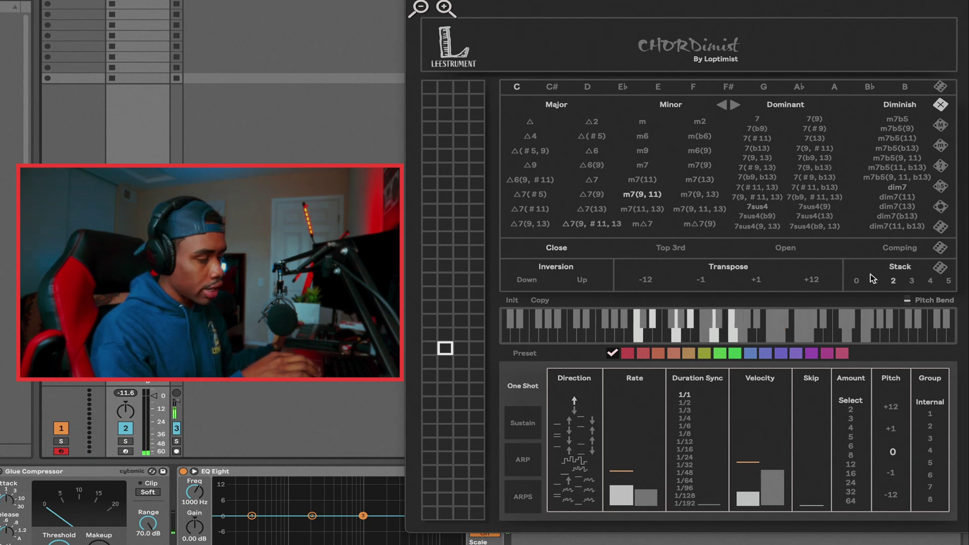
pyautogui.click(856, 281)
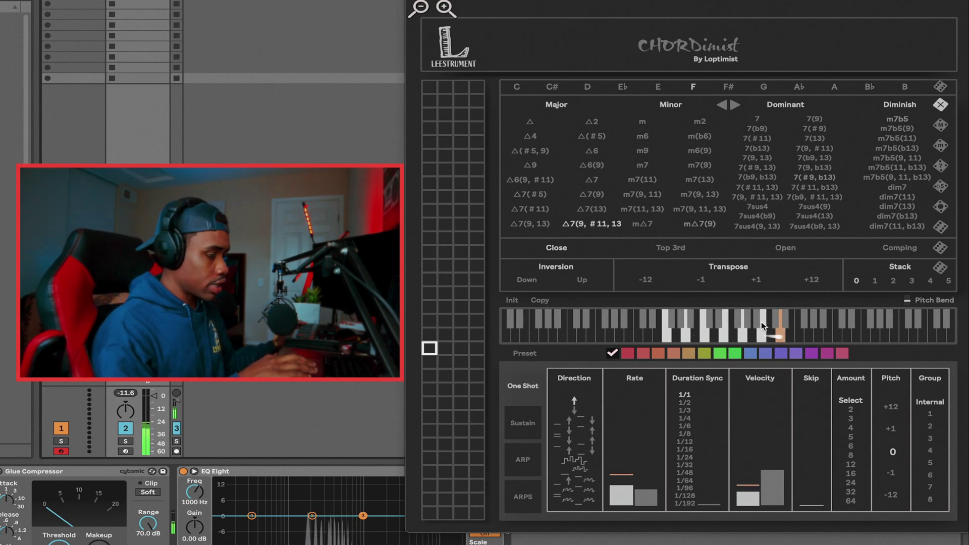
# Assign the purple preset to the F △7(9, #11, 13) chord and the red preset to the A♭ △7(13) chord.
pyautogui.click(812, 355)
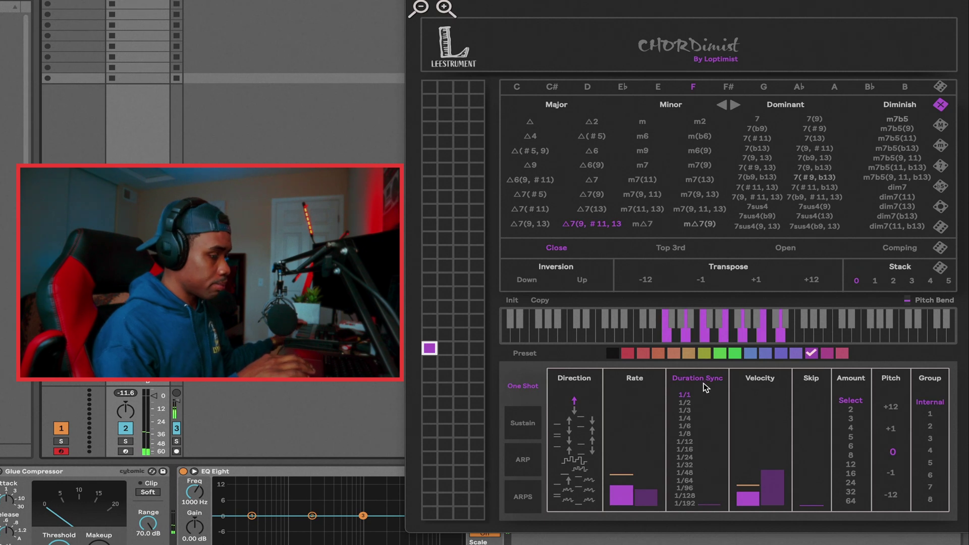
pyautogui.click(612, 353)
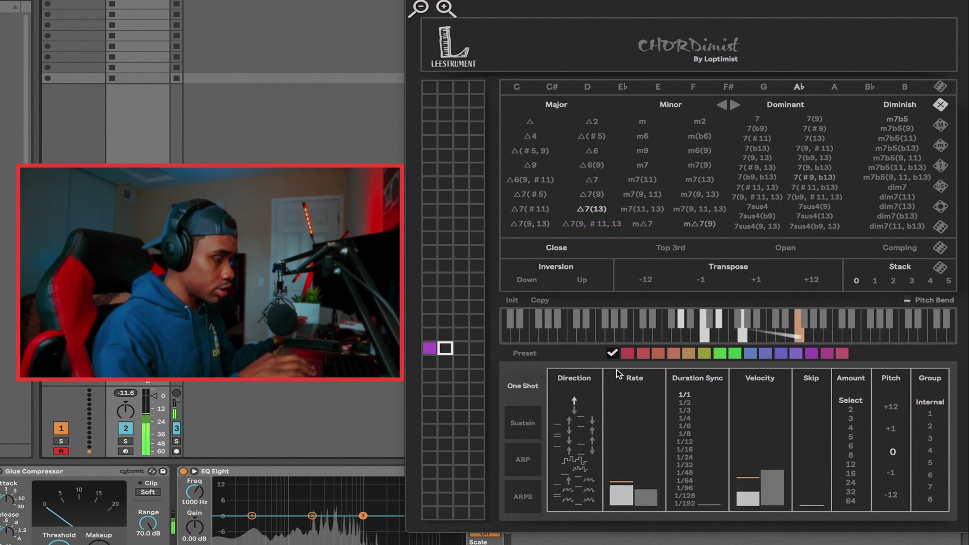
pyautogui.click(628, 354)
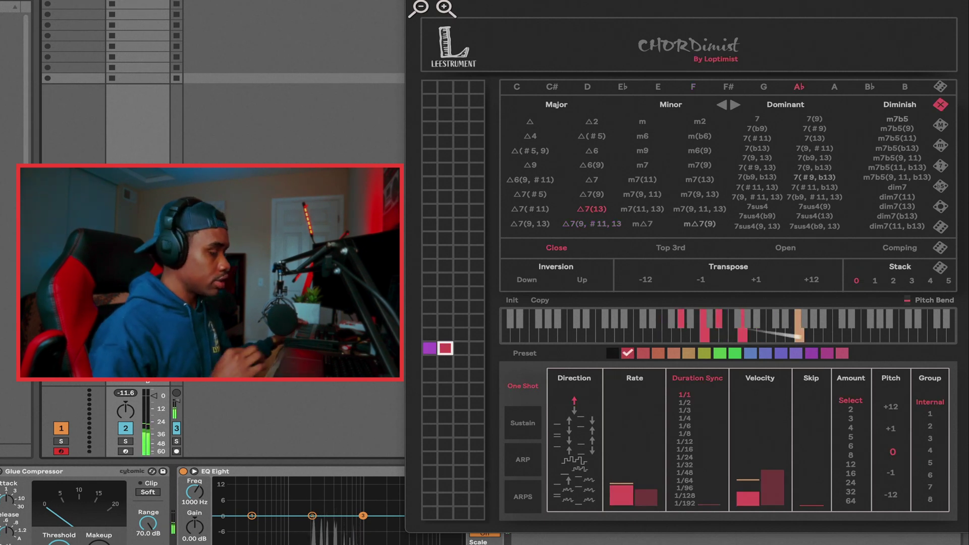
pyautogui.click(811, 353)
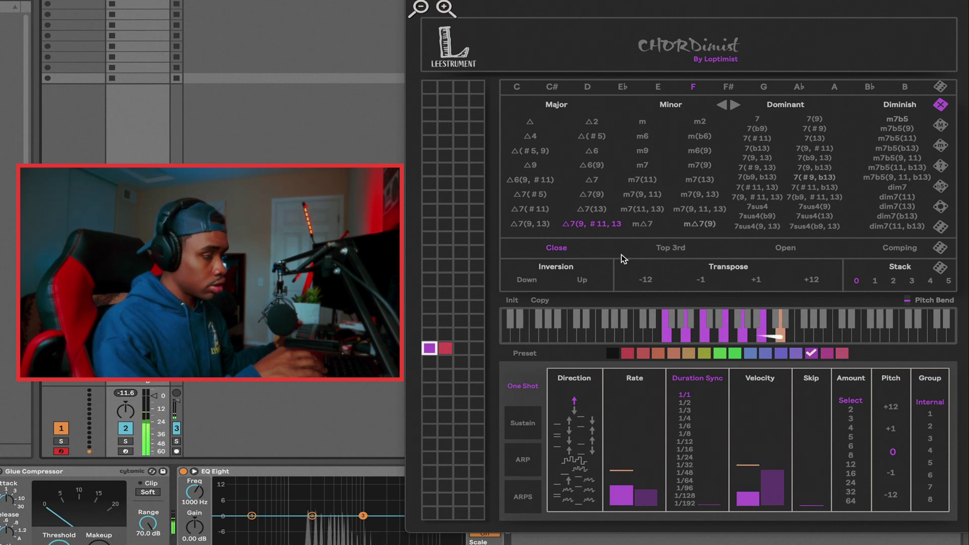
# Audition the purple F chord in the Top 3rd, Open and Comping voicings, and return it to Close.
pyautogui.click(664, 248)
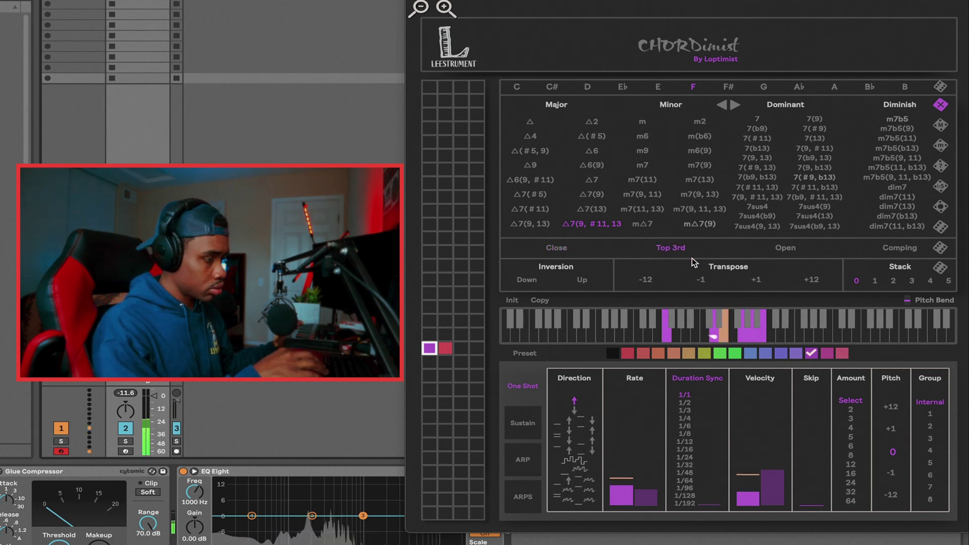
pyautogui.click(785, 248)
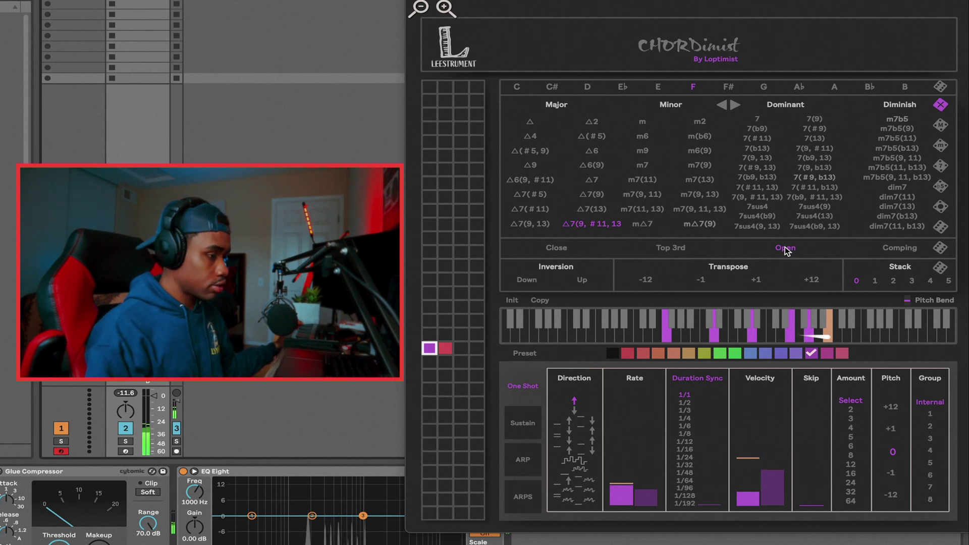
pyautogui.click(888, 250)
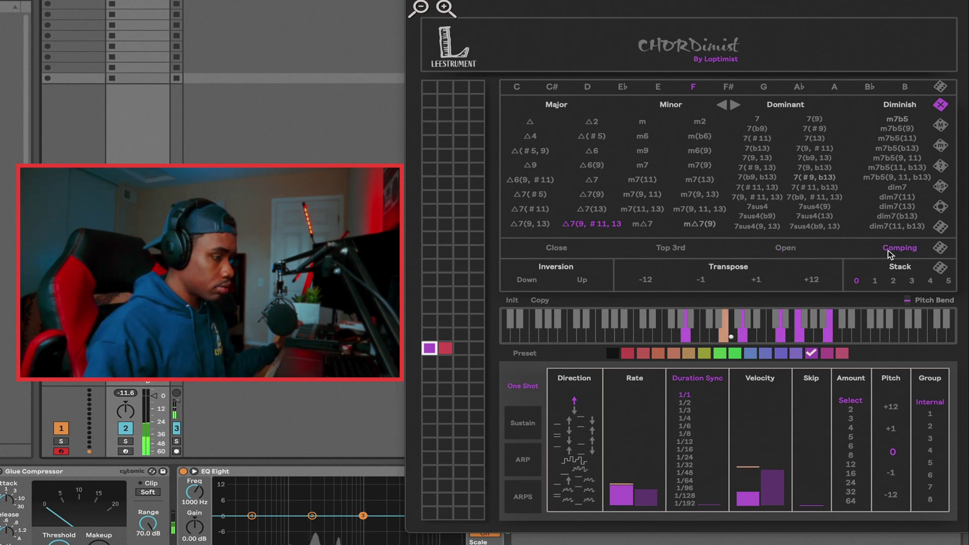
pyautogui.click(545, 249)
pyautogui.click(668, 248)
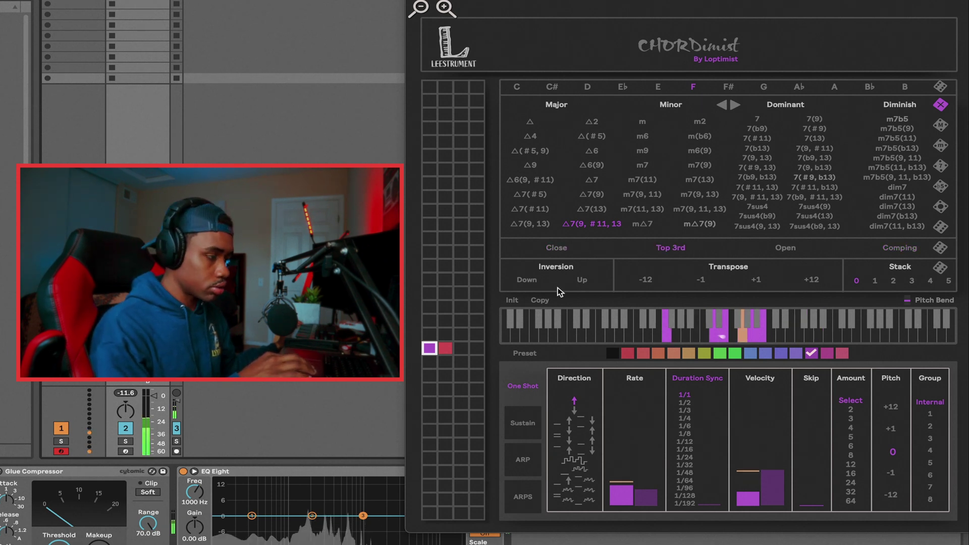
pyautogui.click(556, 248)
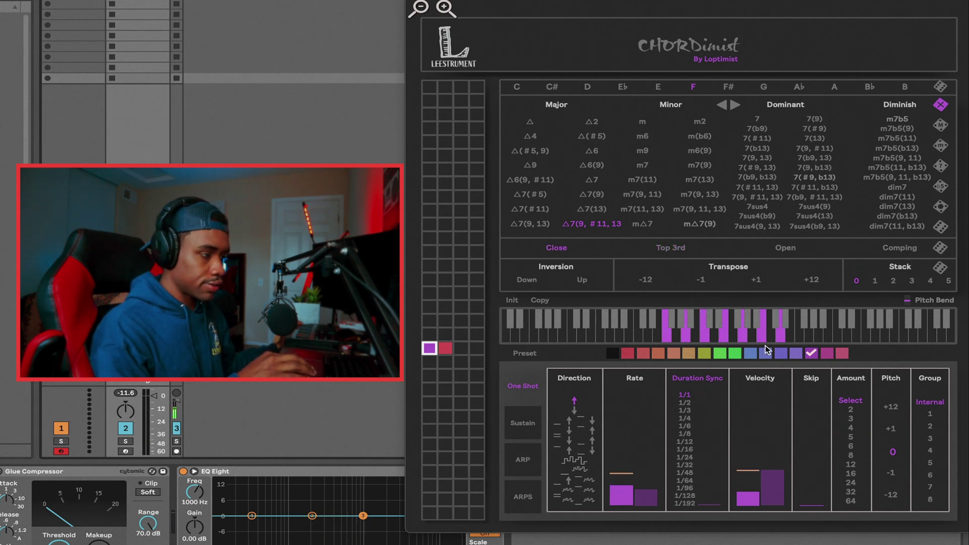
# Raise the purple F chord's inversion four times and lower it back by the same amount.
pyautogui.click(582, 281)
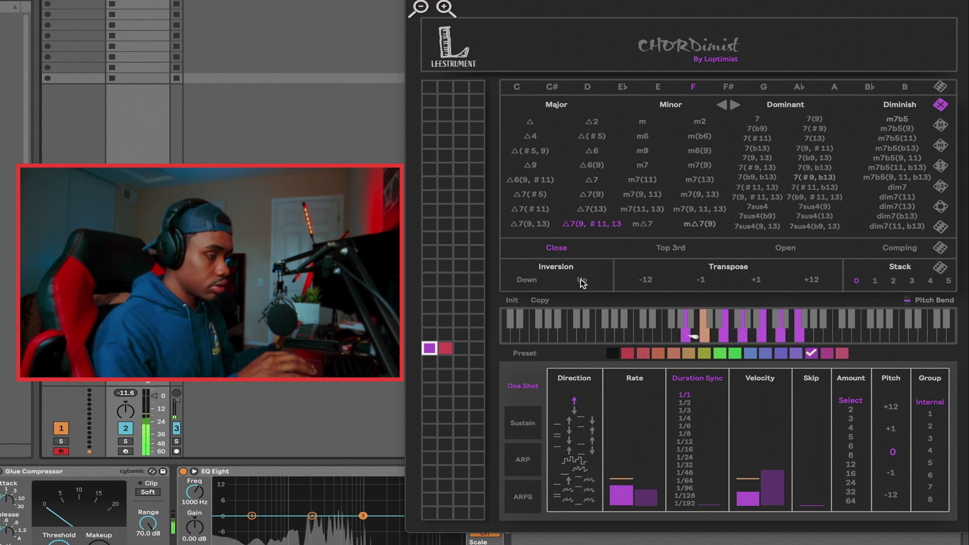
pyautogui.click(582, 280)
pyautogui.click(582, 280)
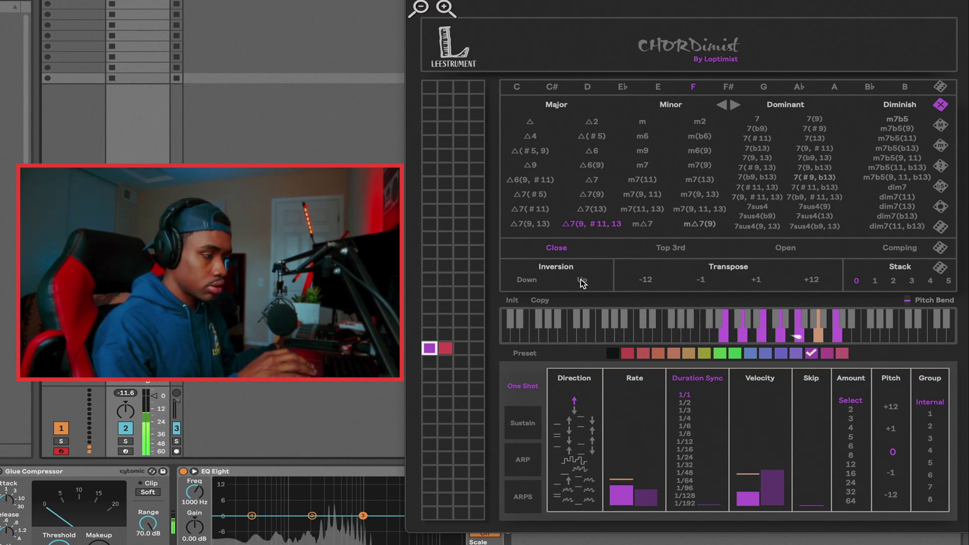
pyautogui.click(582, 280)
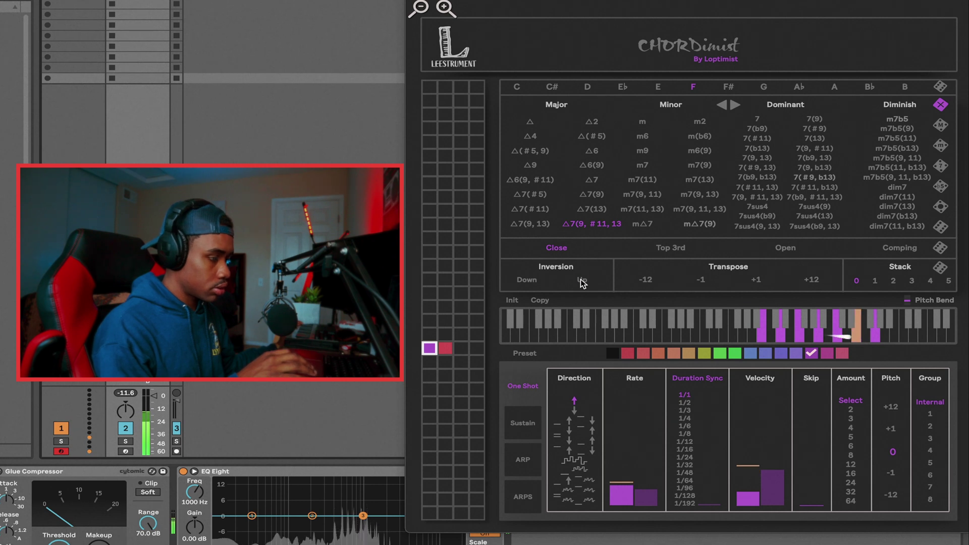
pyautogui.click(526, 280)
pyautogui.click(525, 280)
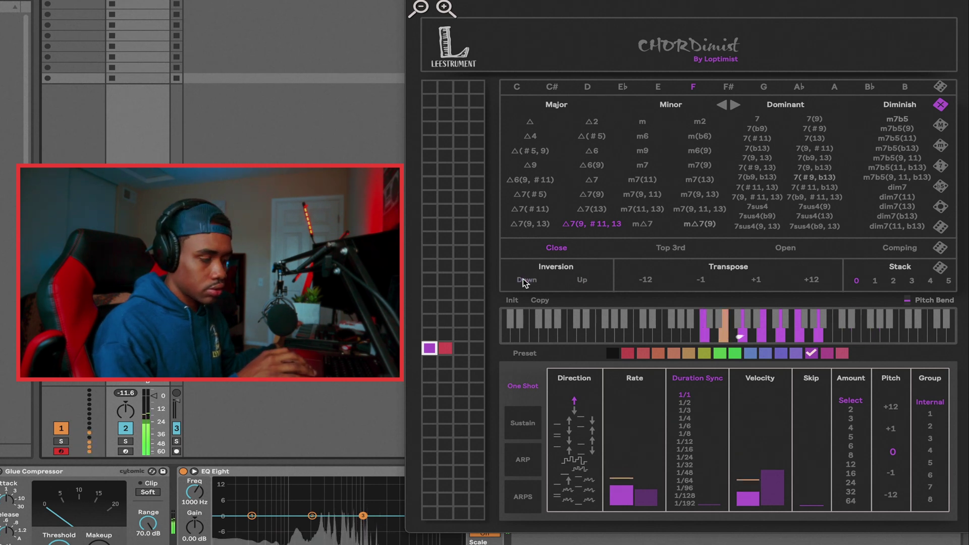
pyautogui.click(525, 281)
pyautogui.click(525, 281)
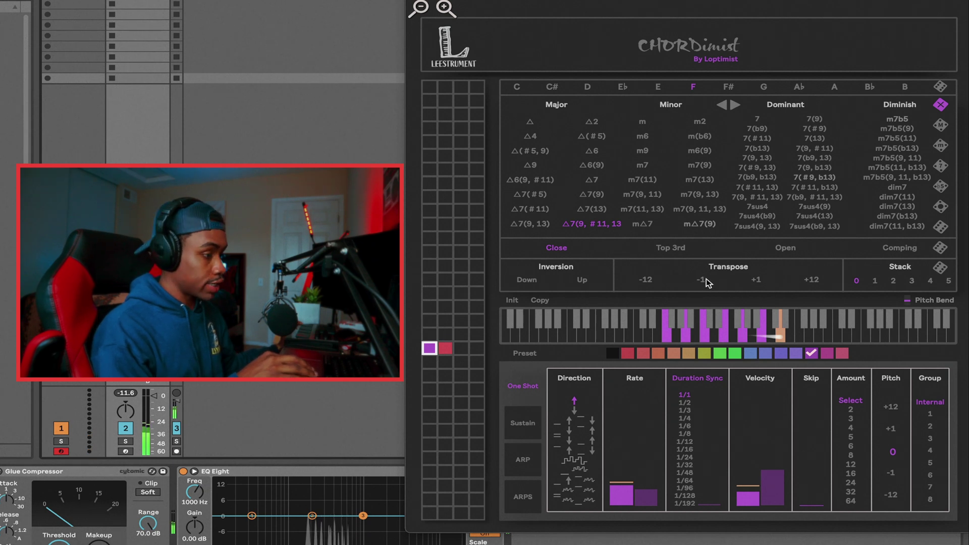
# Transpose the purple F chord by -1 and back by +1, and try stack 1 before returning to 0.
pyautogui.click(706, 279)
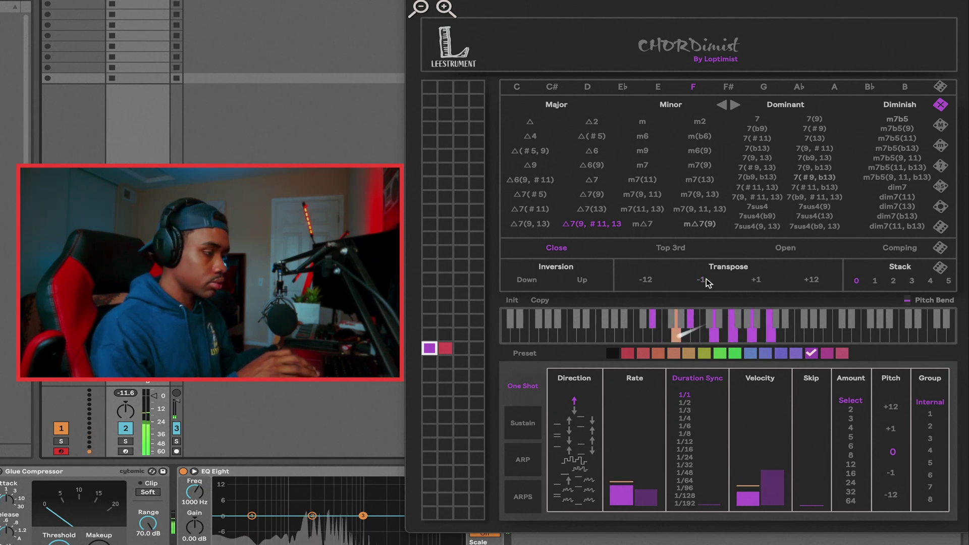
pyautogui.click(754, 282)
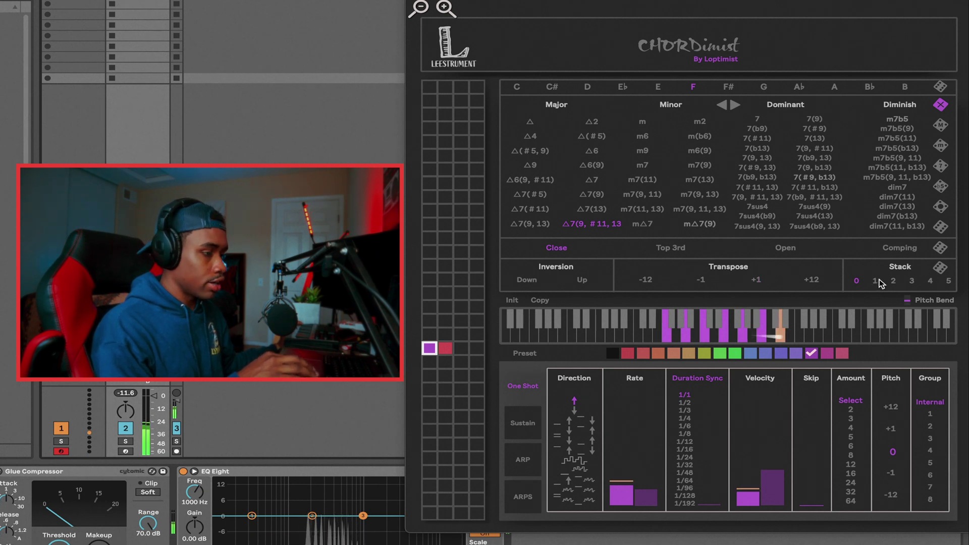
pyautogui.click(873, 283)
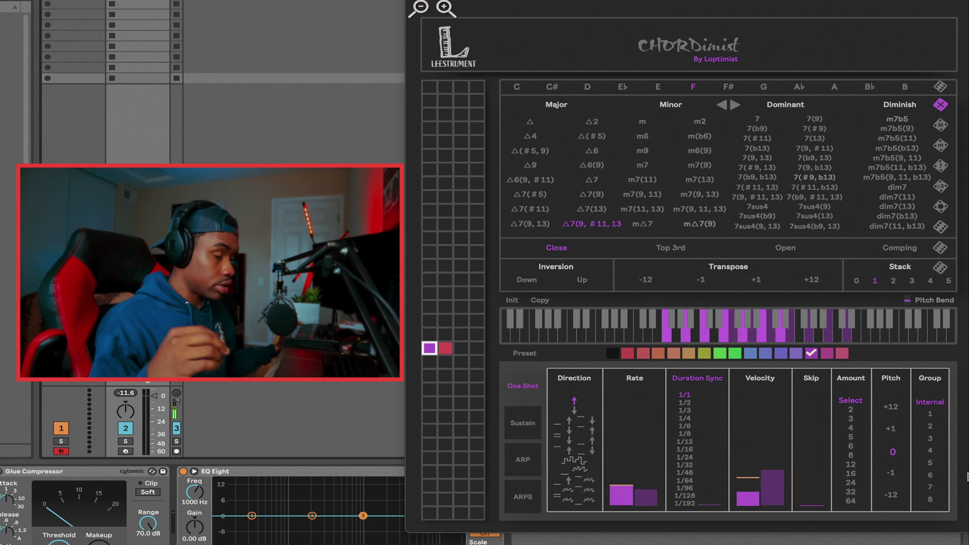
pyautogui.click(856, 281)
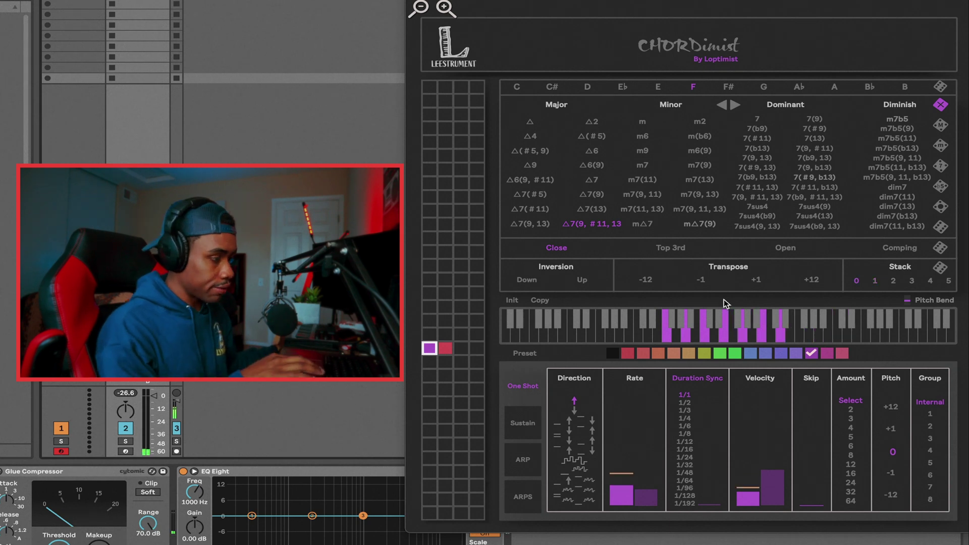
# Audition stacks 1 and 2 on the purple F chord, and return the stack to 0.
pyautogui.click(875, 281)
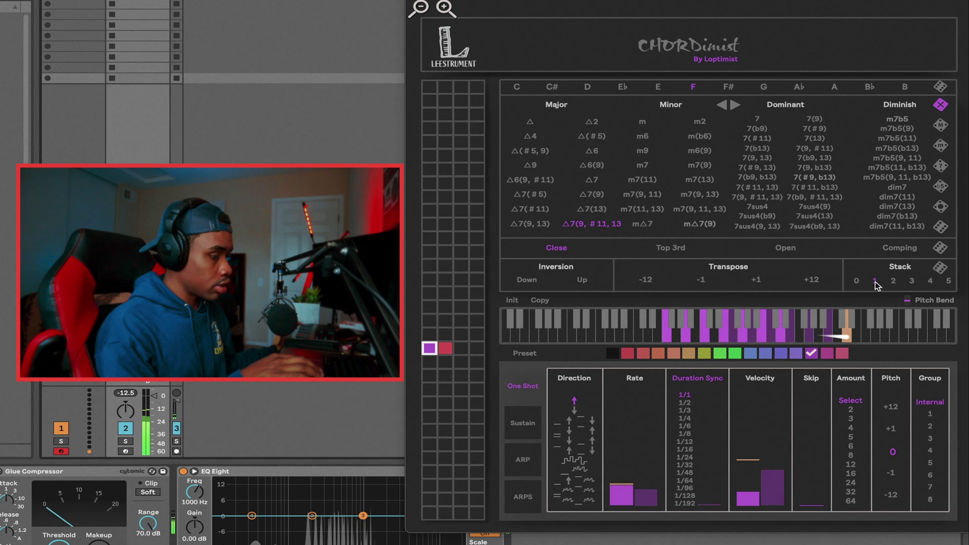
pyautogui.click(893, 282)
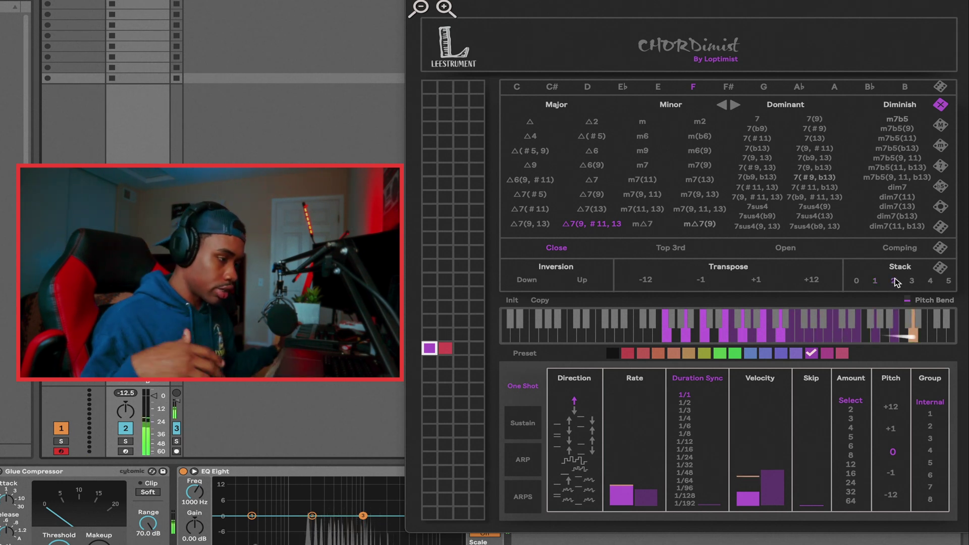
pyautogui.click(856, 281)
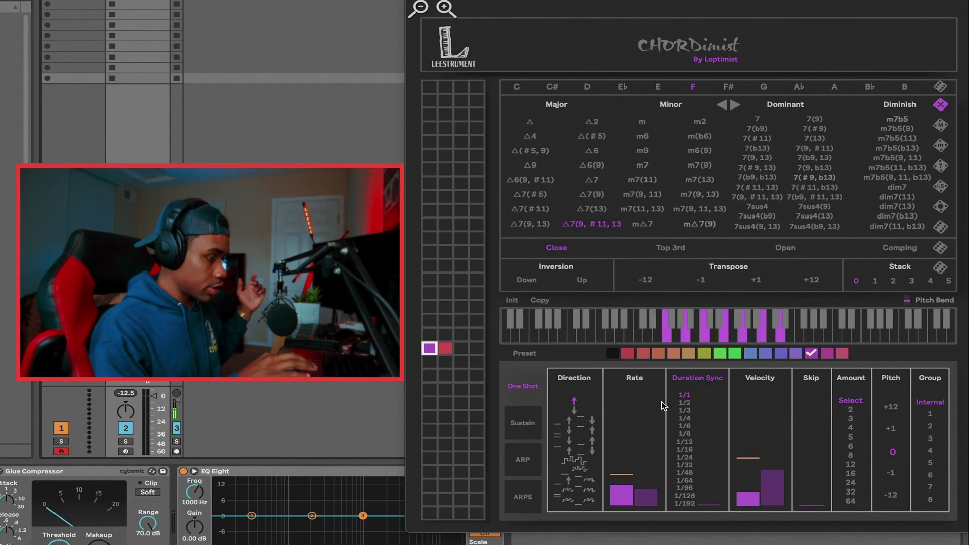
# Audition the purple F chord in Sustain, ARP and ARPS modes, ending in ARPS with Duration Sync at 1/1.
pyautogui.click(516, 424)
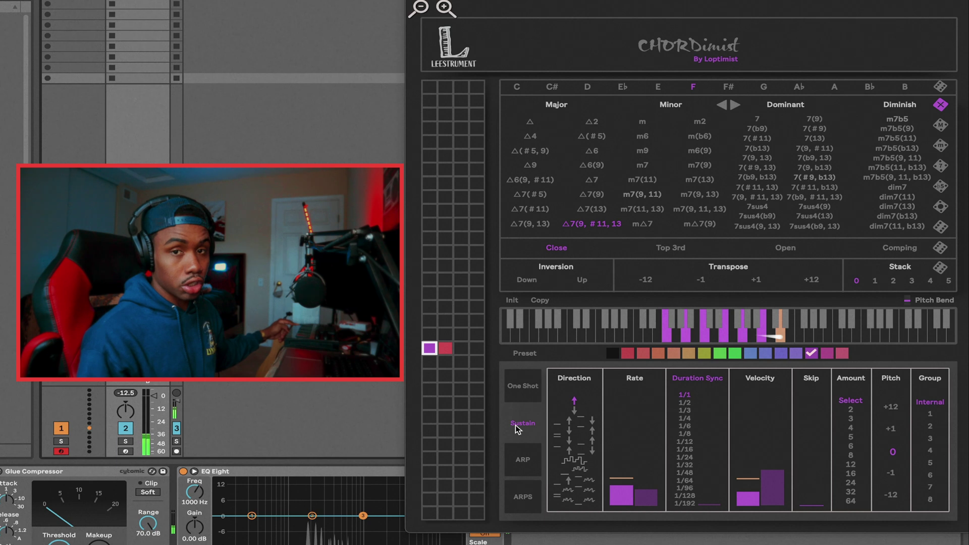
pyautogui.click(518, 463)
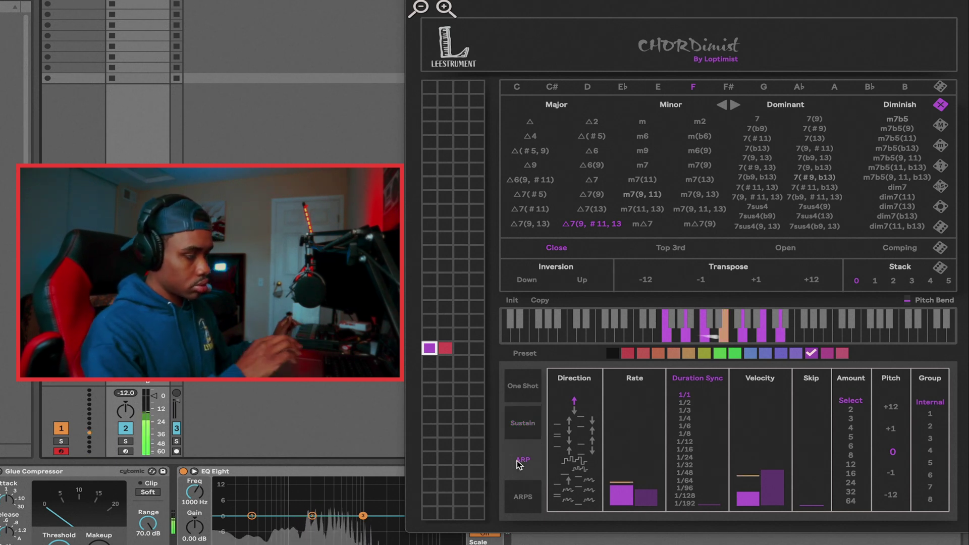
pyautogui.click(525, 505)
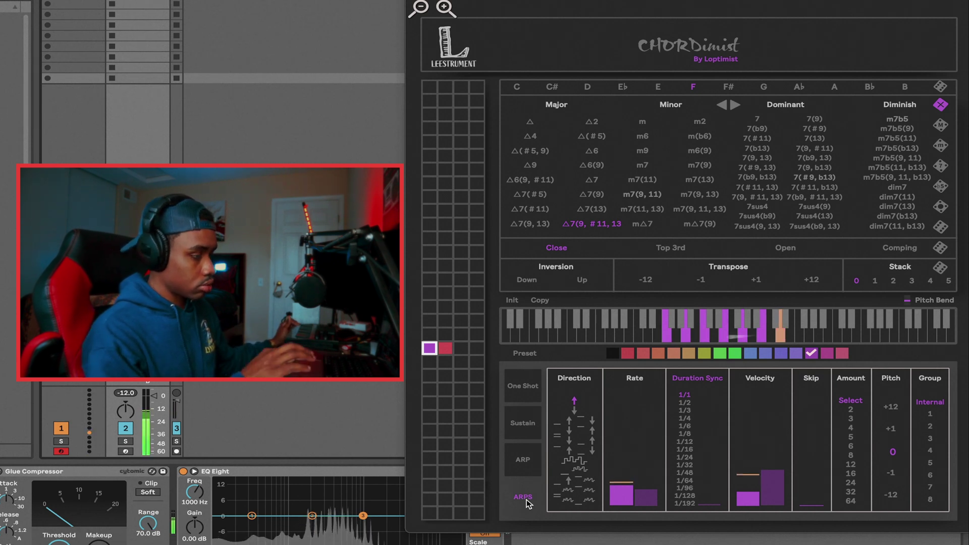
pyautogui.click(538, 461)
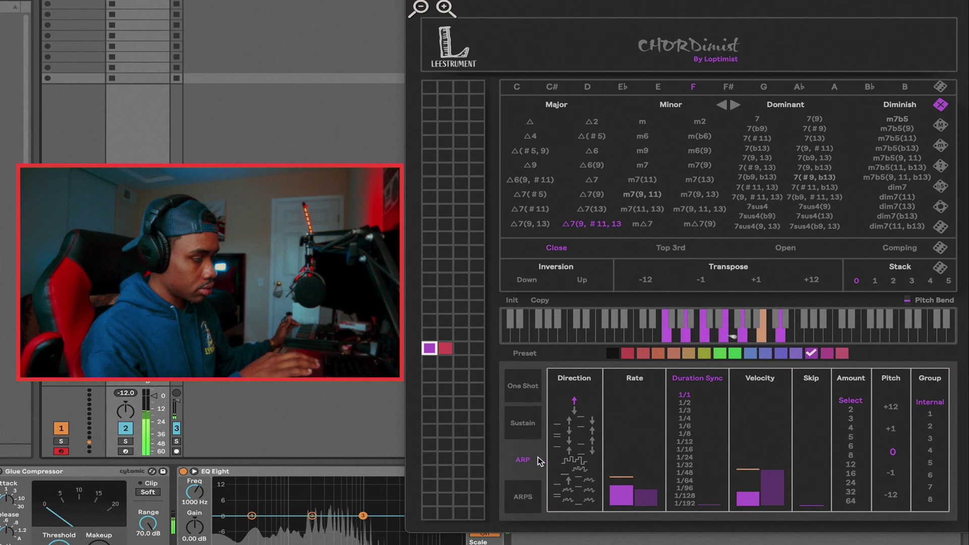
pyautogui.click(521, 501)
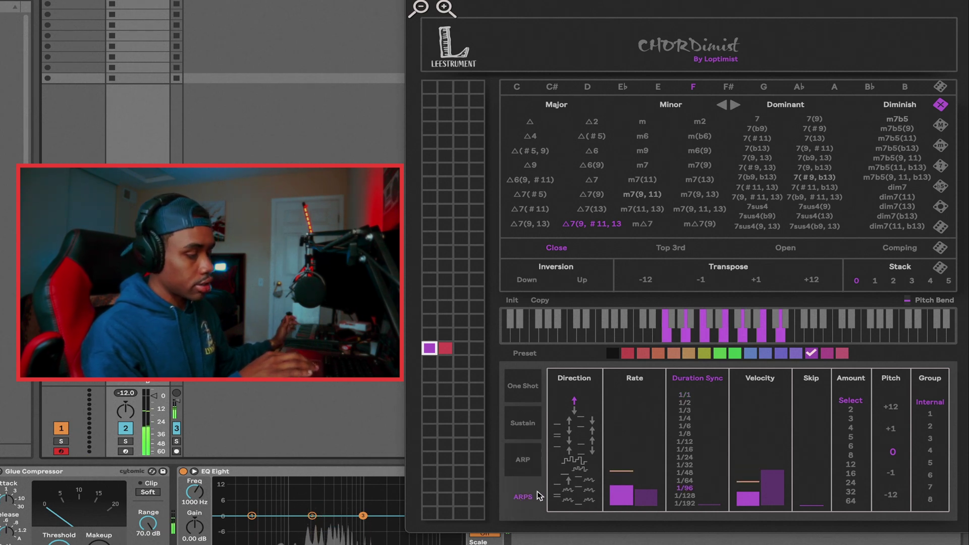
pyautogui.click(684, 395)
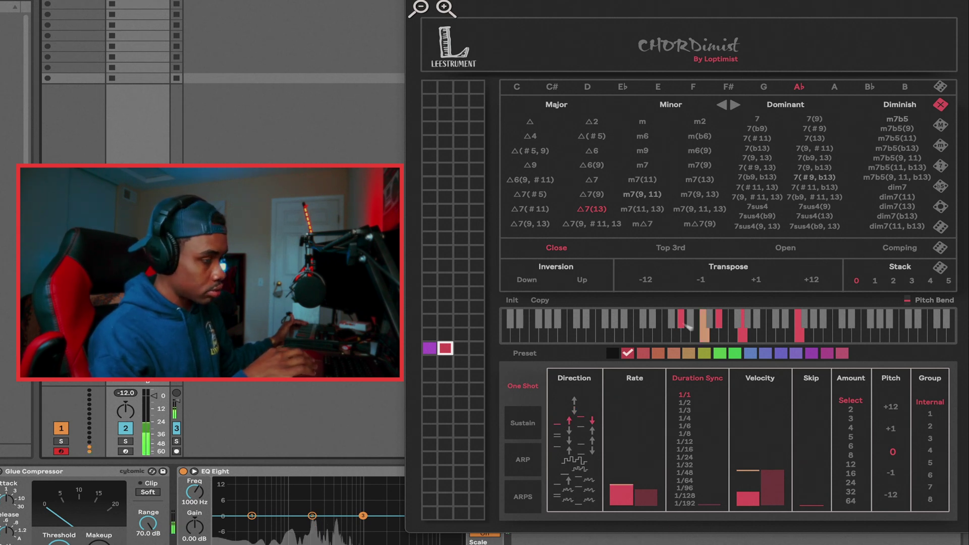
# Try other directions and a maximum rate on the red A♭ chord, then restore a low rate and choose the single up-arrow direction.
pyautogui.click(565, 432)
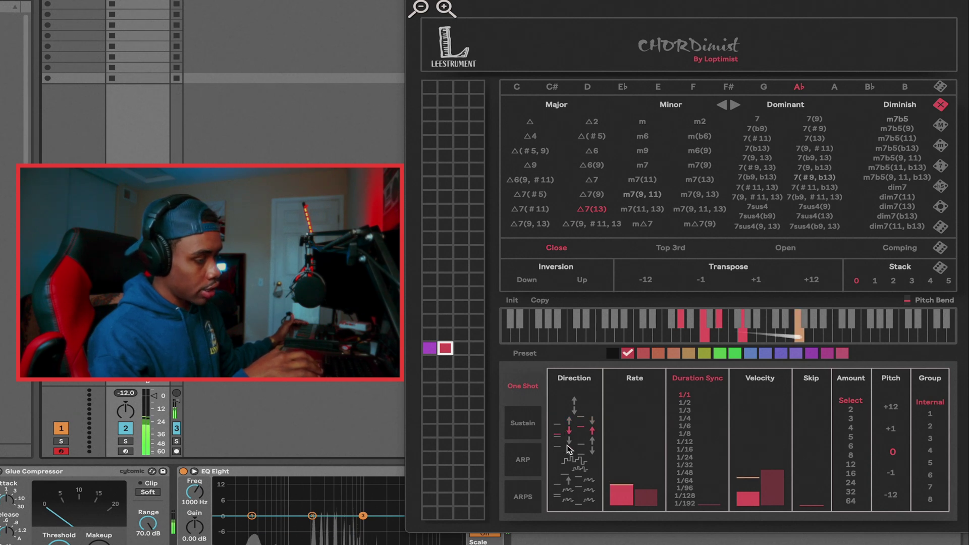
pyautogui.click(568, 439)
pyautogui.click(620, 446)
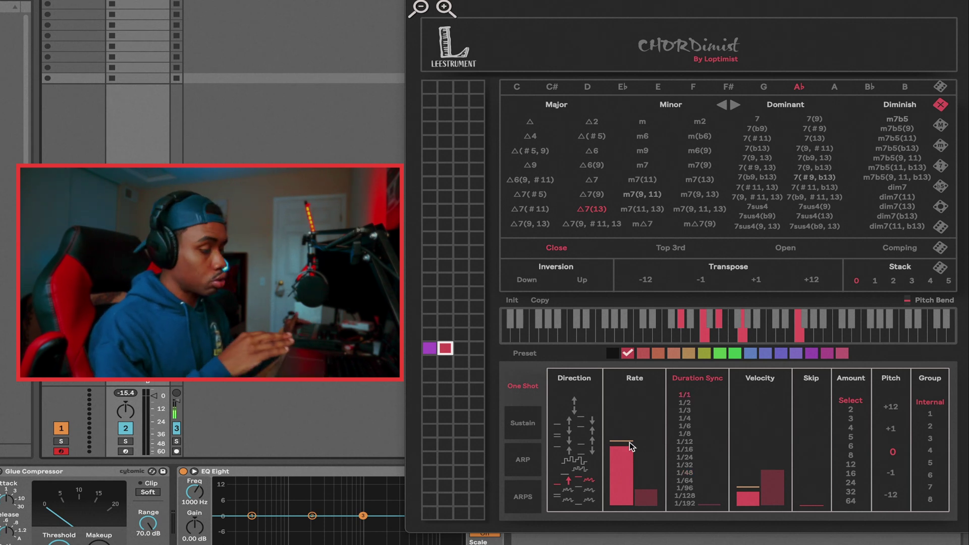
pyautogui.moveTo(622, 414); pyautogui.dragTo(617, 391)
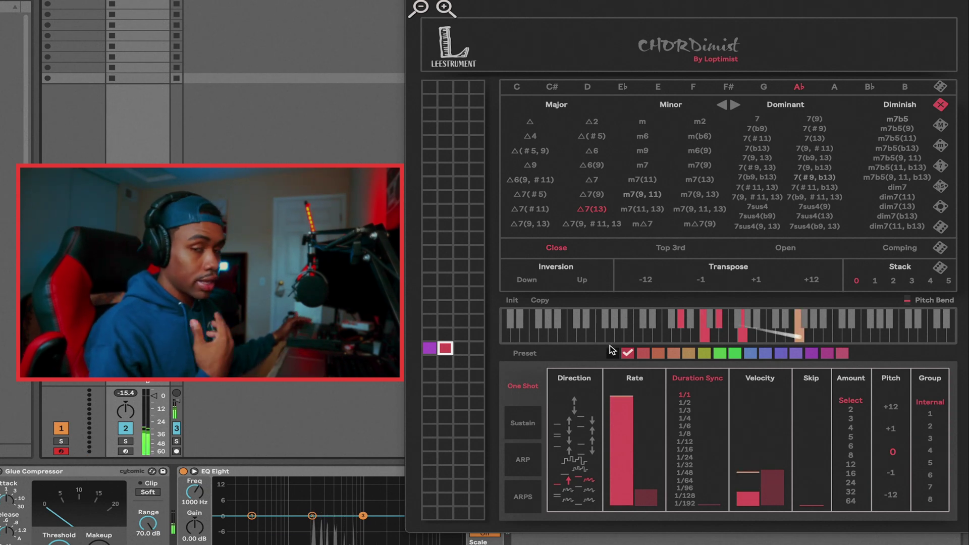
pyautogui.click(620, 491)
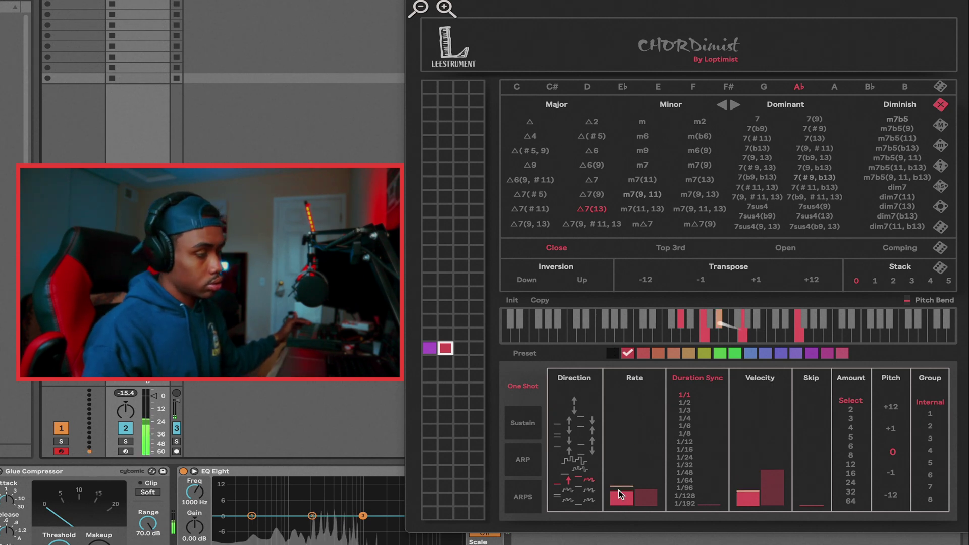
pyautogui.click(574, 401)
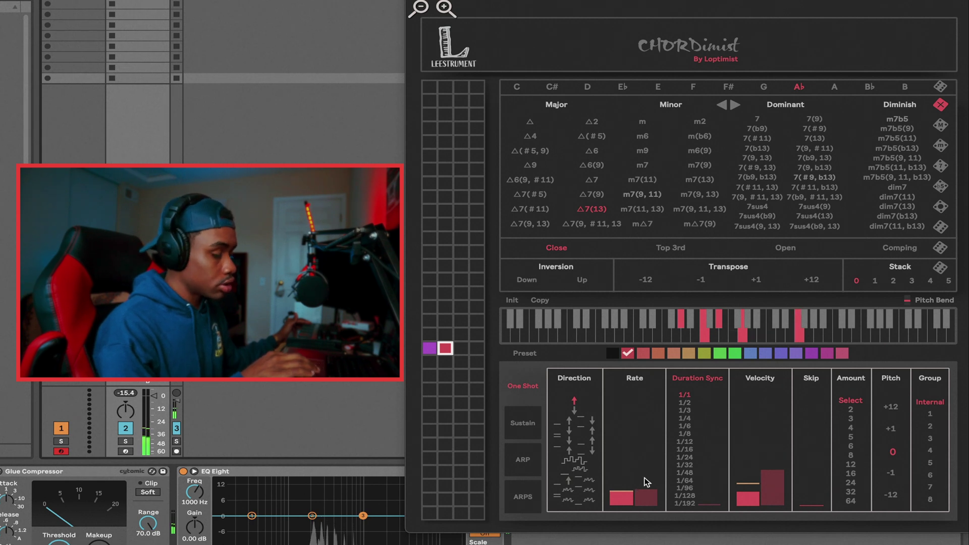
# Set the red A♭ chord's stack to 1 and bring both of its Rate bars to about a third of full height.
pyautogui.click(643, 459)
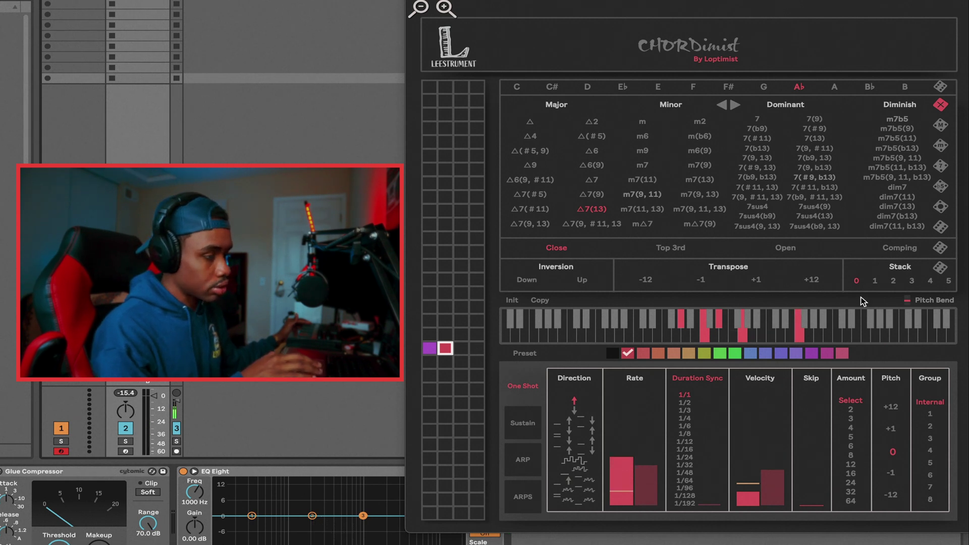
pyautogui.click(874, 280)
pyautogui.click(646, 395)
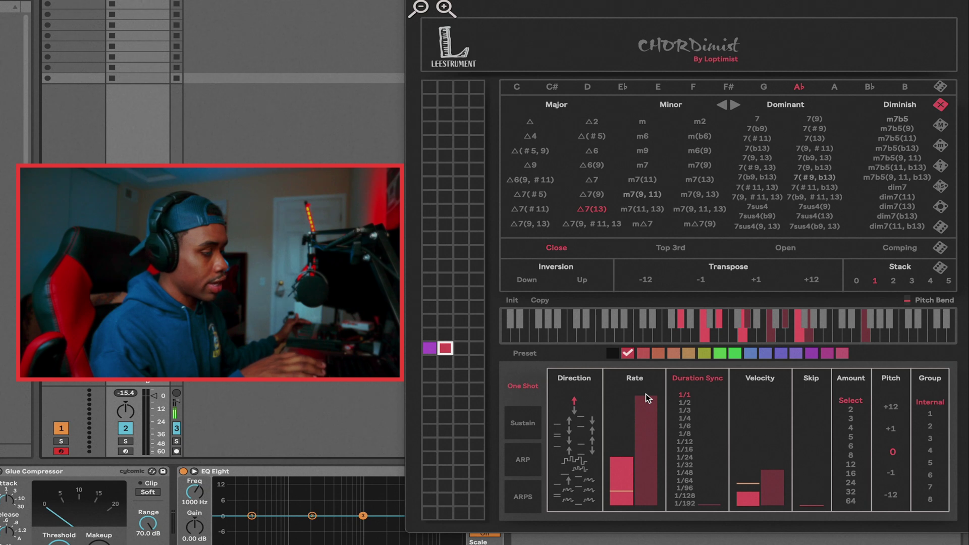
pyautogui.click(619, 488)
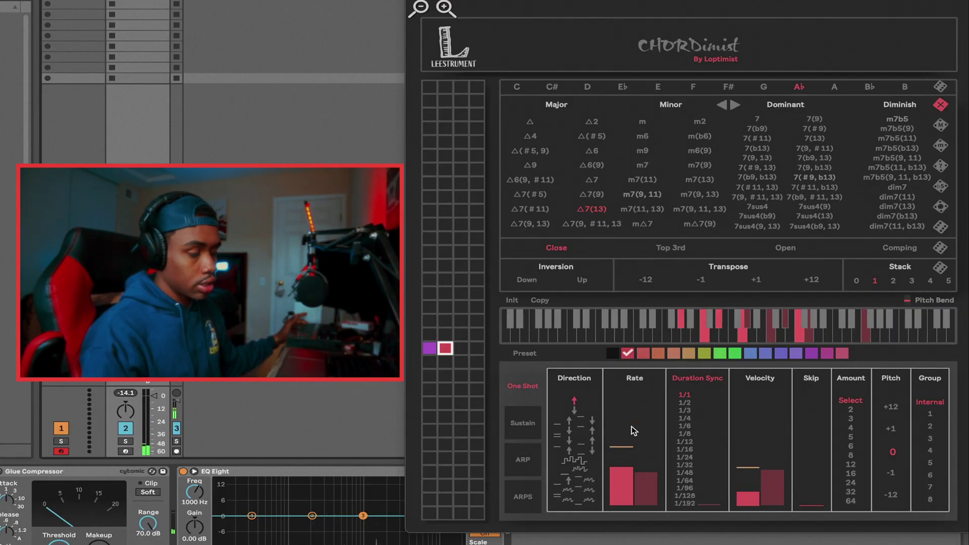
# Try Duration Sync values 1/2 and 1/4 on the red A♭ chord, and settle on 1/192.
pyautogui.click(685, 403)
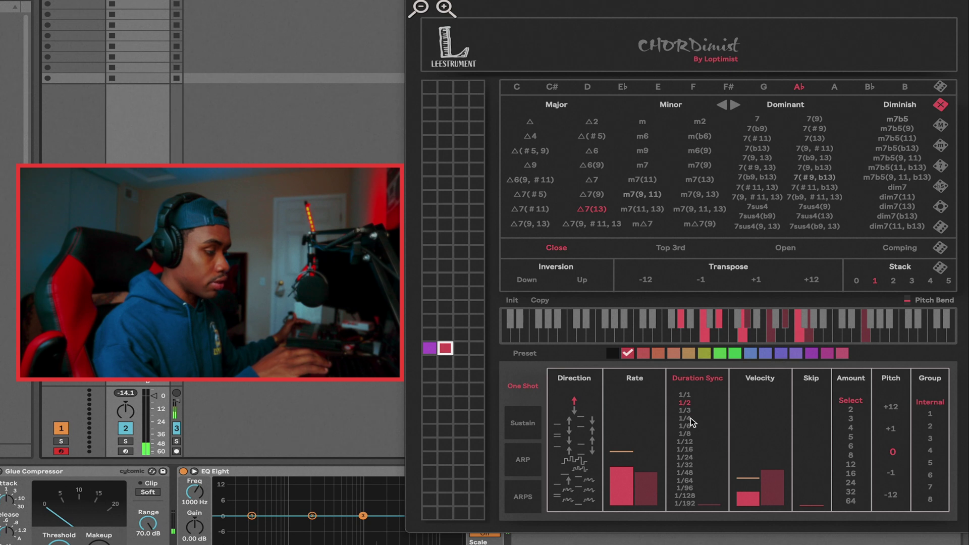
pyautogui.click(686, 419)
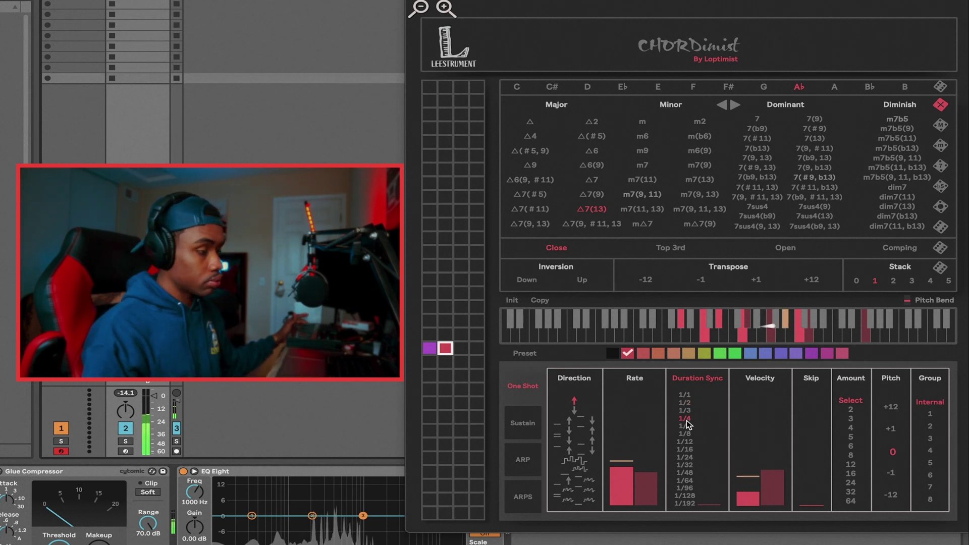
pyautogui.click(685, 503)
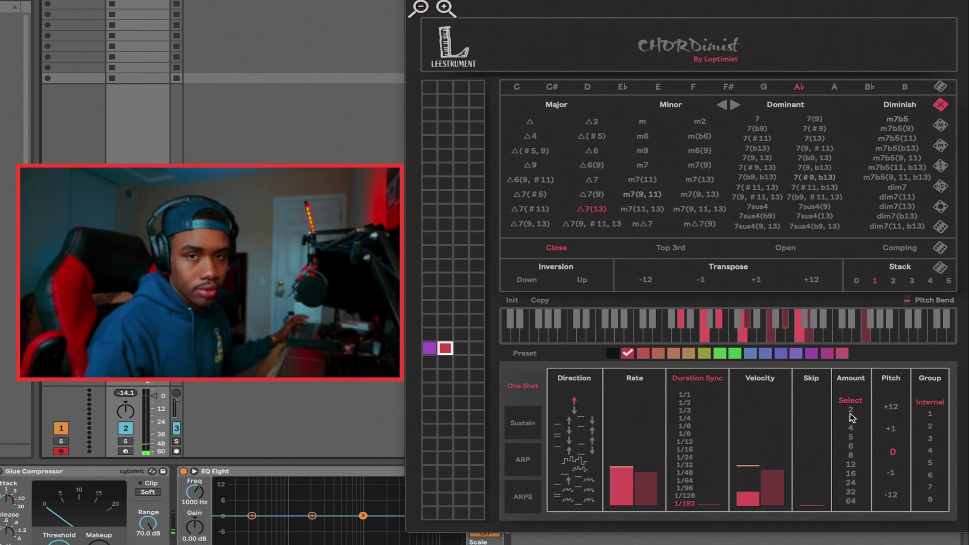
# Switch the red chord to unsynced Duration, raise both duration bars to just above half, and turn Duration Sync back on.
pyautogui.click(694, 379)
pyautogui.moveTo(684, 426)
pyautogui.mouseDown()
pyautogui.moveTo(688, 477)
pyautogui.moveTo(695, 422)
pyautogui.moveTo(698, 509)
pyautogui.moveTo(700, 444)
pyautogui.moveTo(702, 505)
pyautogui.moveTo(717, 422)
pyautogui.moveTo(706, 506)
pyautogui.moveTo(716, 408)
pyautogui.moveTo(727, 455)
pyautogui.mouseUp()
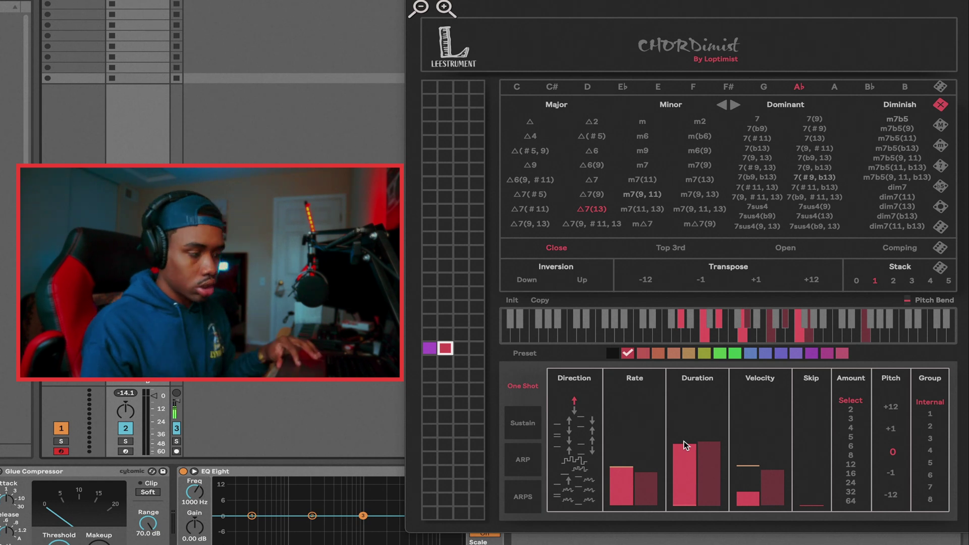
pyautogui.click(689, 382)
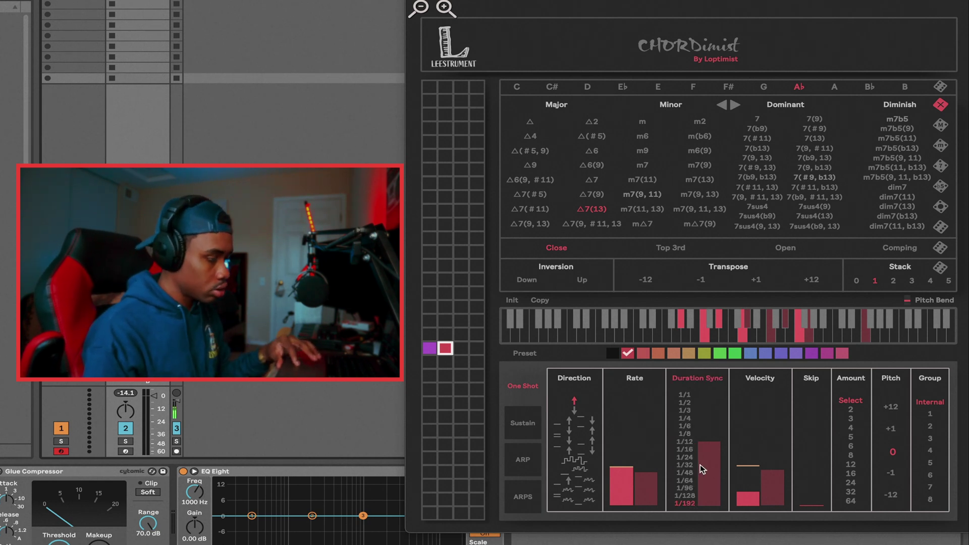
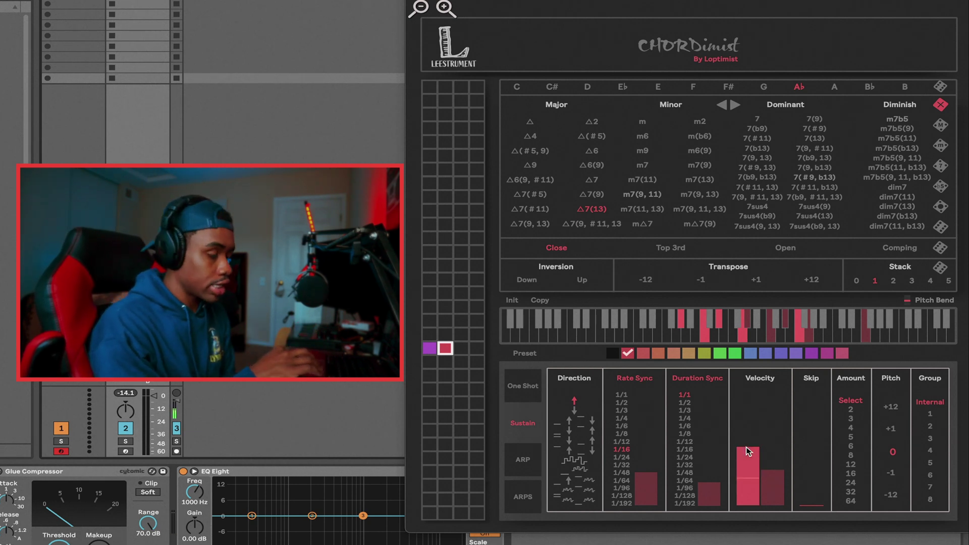
# In Sustain mode, set the red chord's main Velocity bar low and its second bar to about three quarters, and try raising Skip.
pyautogui.moveTo(746, 440); pyautogui.dragTo(746, 435)
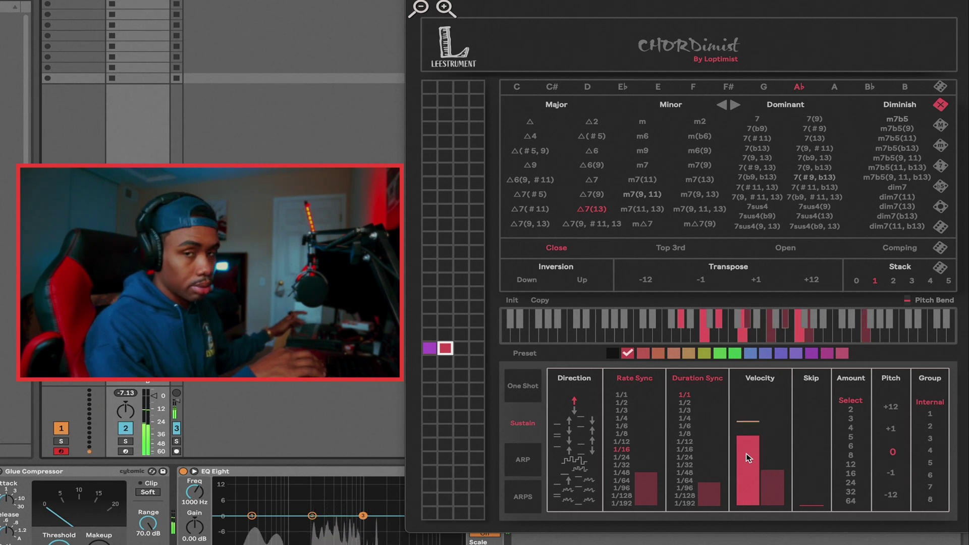
pyautogui.moveTo(749, 505); pyautogui.dragTo(765, 422)
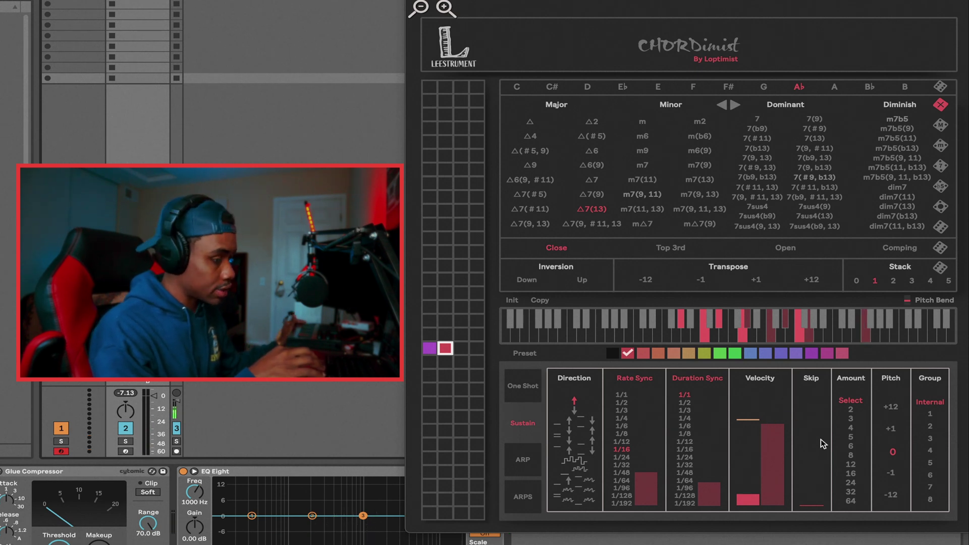
pyautogui.moveTo(813, 472); pyautogui.dragTo(797, 395)
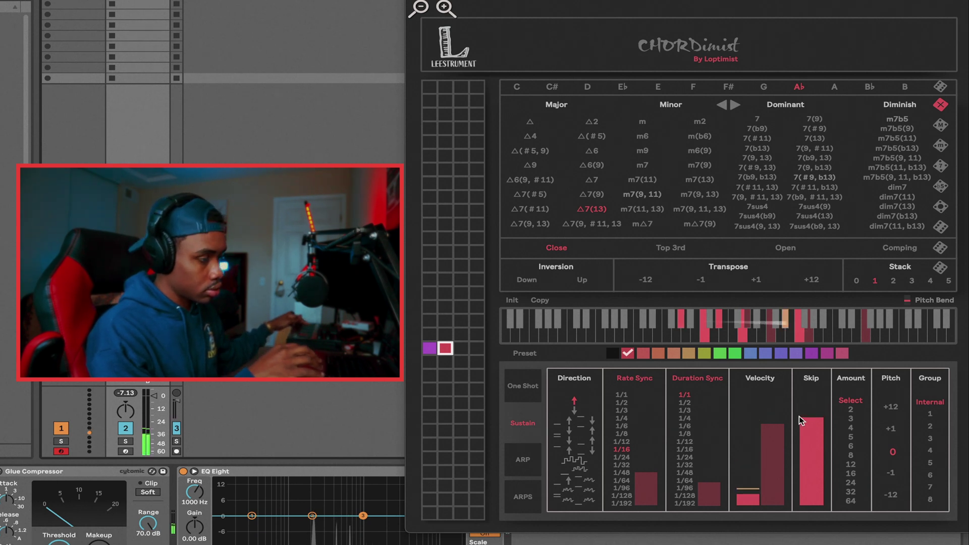
pyautogui.moveTo(799, 420); pyautogui.dragTo(811, 459)
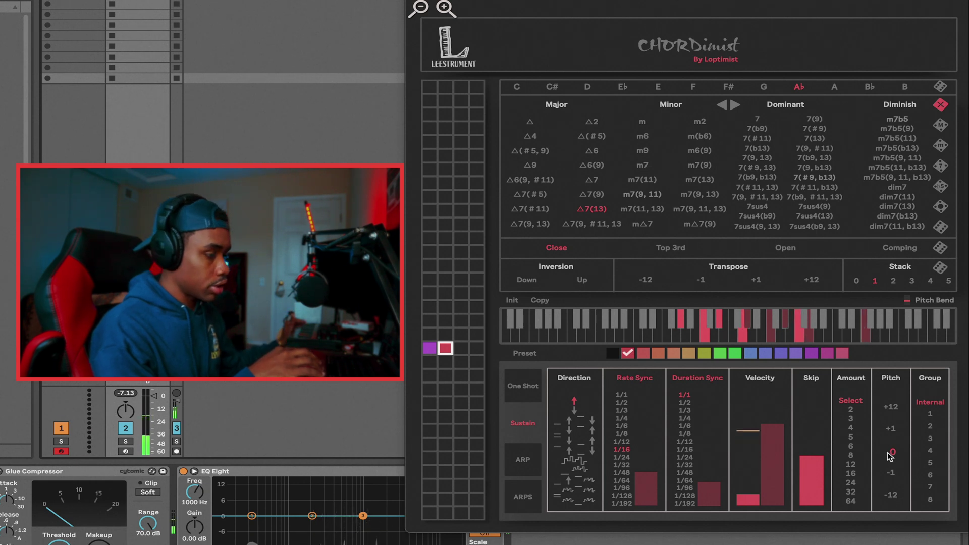
# Configure the red chord's Sustain pattern with Amount 5 after trying 2, the square-stepped zigzag direction and pitch -1.
pyautogui.click(851, 409)
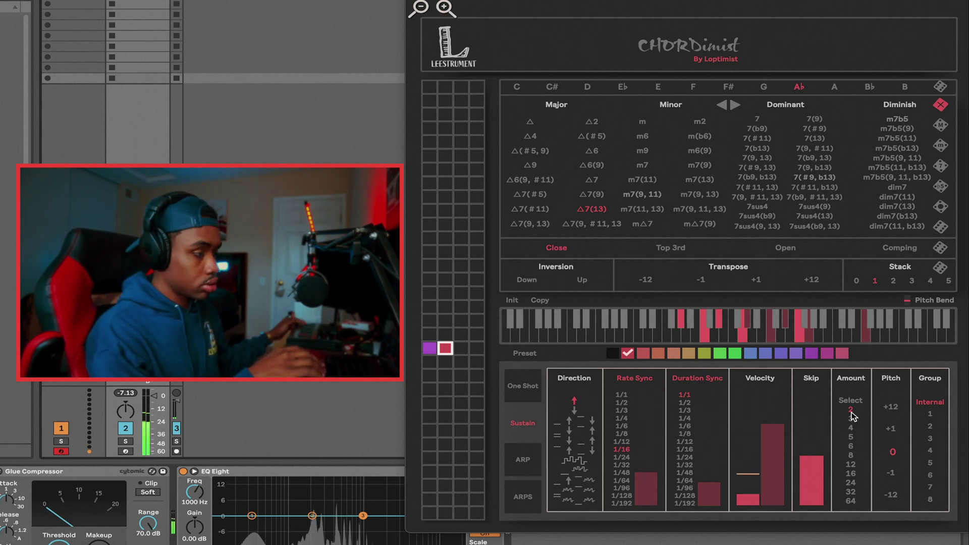
pyautogui.click(851, 437)
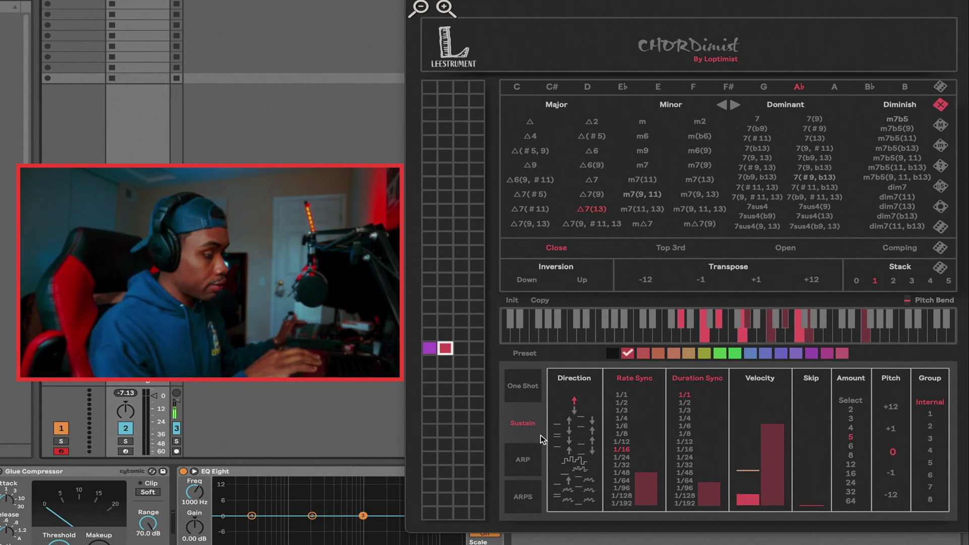
pyautogui.click(573, 460)
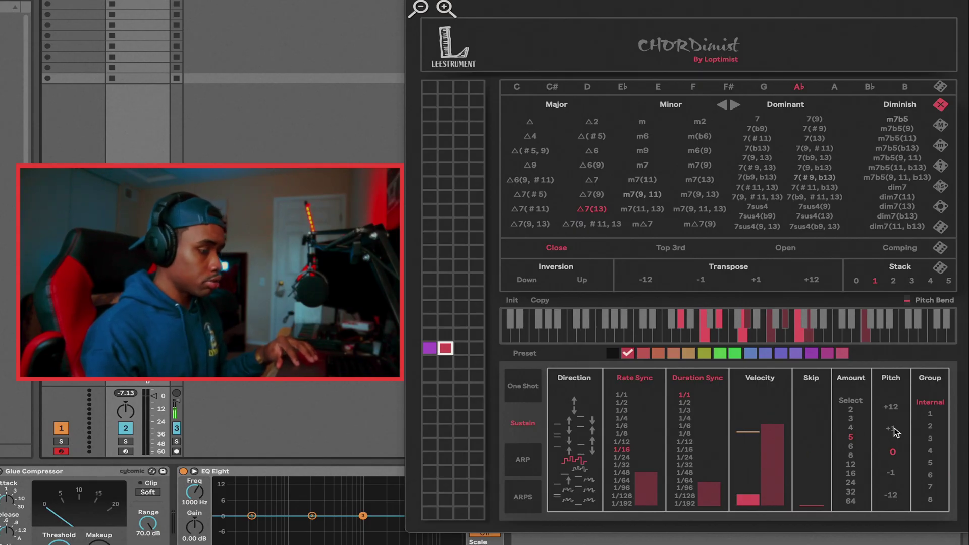
pyautogui.click(891, 471)
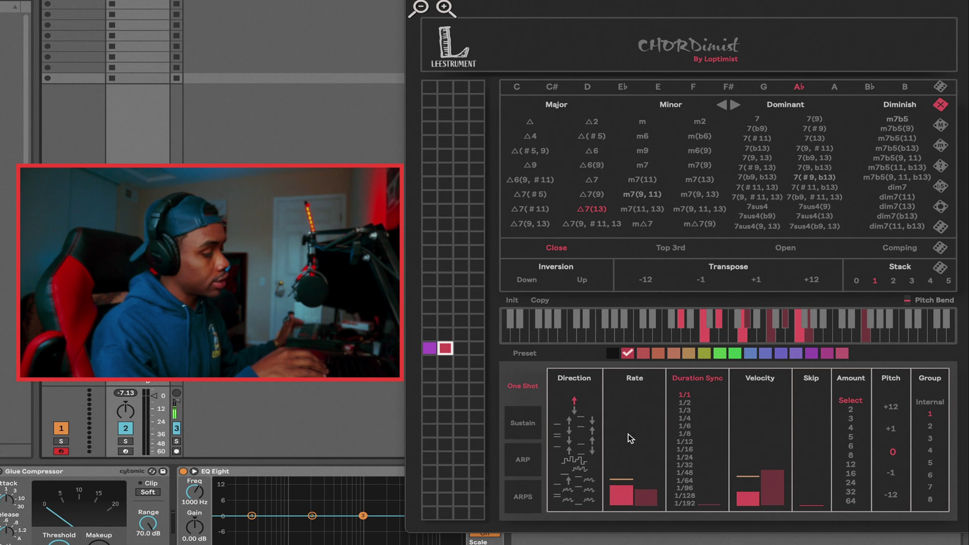
# In One Shot mode, raise the red chord's rate to about 40%, keep main velocity low and raise its second bar to about three quarters.
pyautogui.click(620, 461)
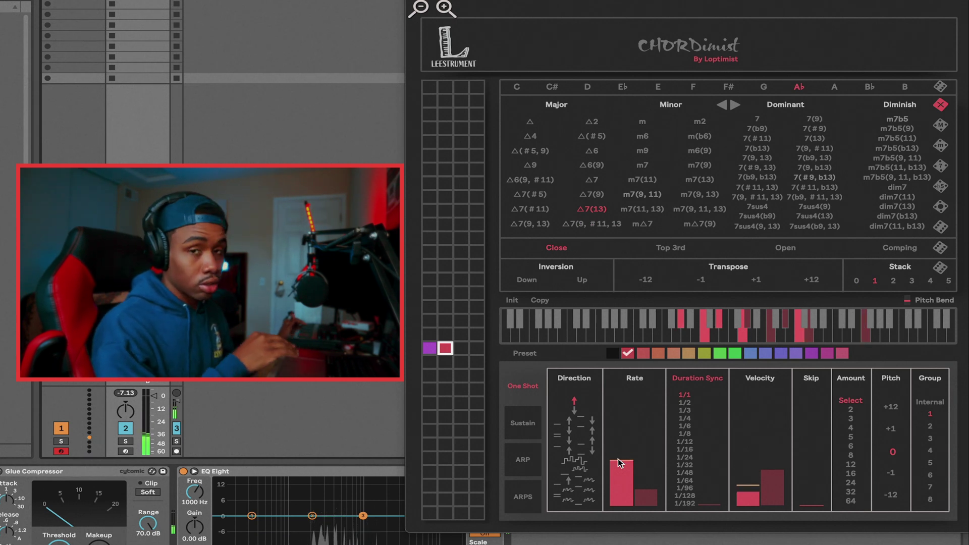
pyautogui.click(746, 454)
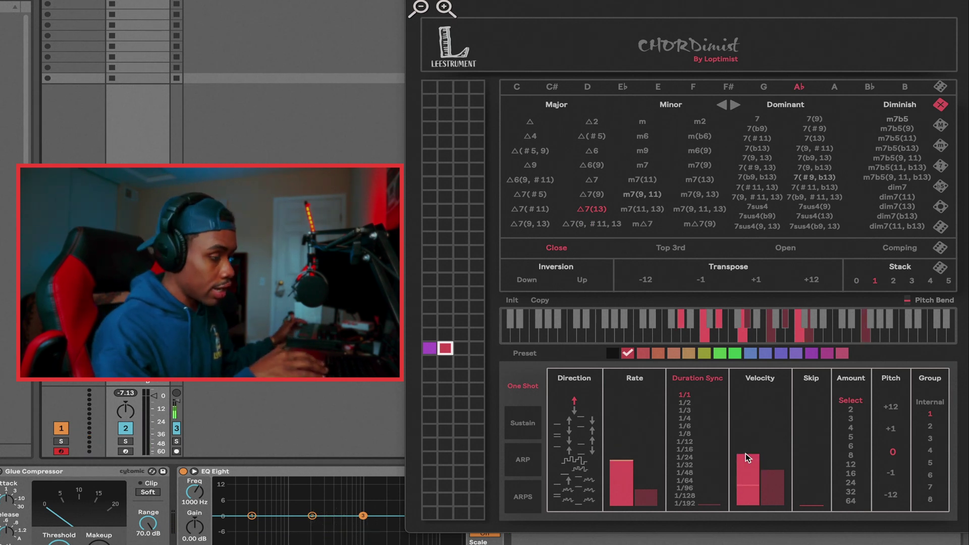
pyautogui.click(755, 503)
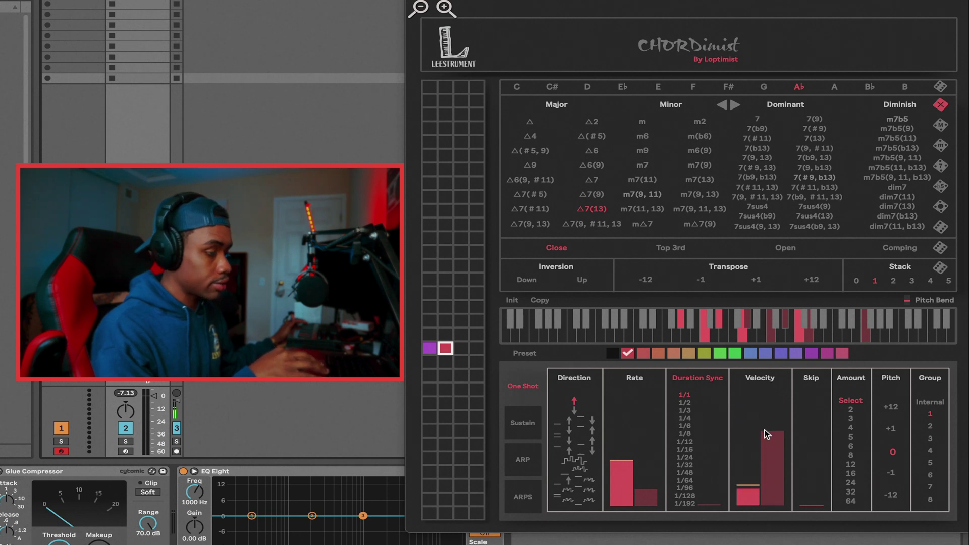
pyautogui.click(763, 426)
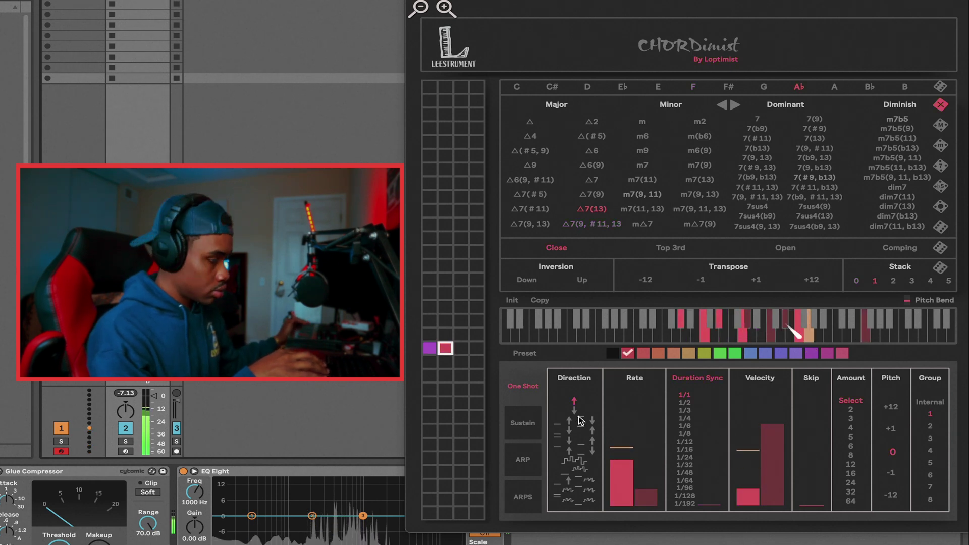
# Switch the chord to Sustain mode, open its Pitch Bend editor, and try the four-cycle sine and the flat-then-wavy shapes.
pyautogui.click(522, 427)
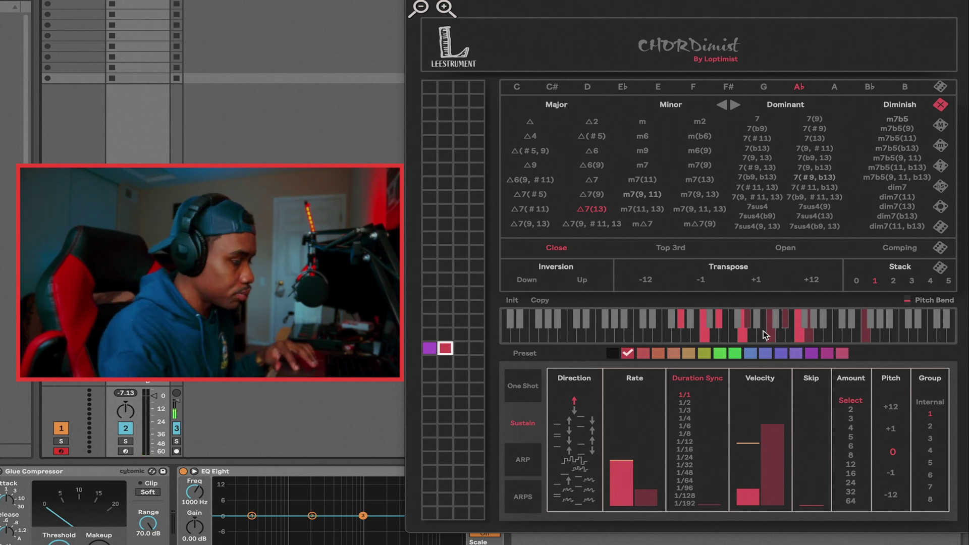
pyautogui.click(935, 300)
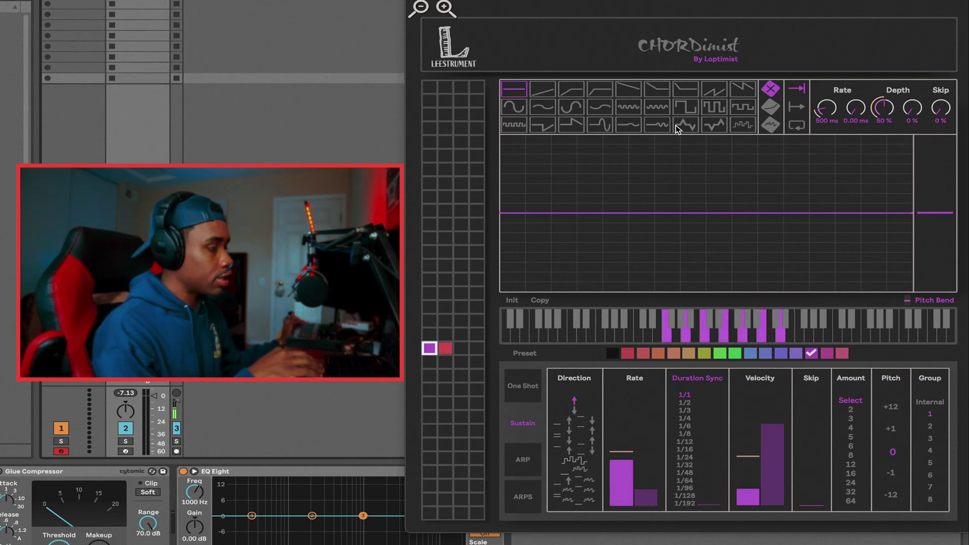
pyautogui.click(657, 106)
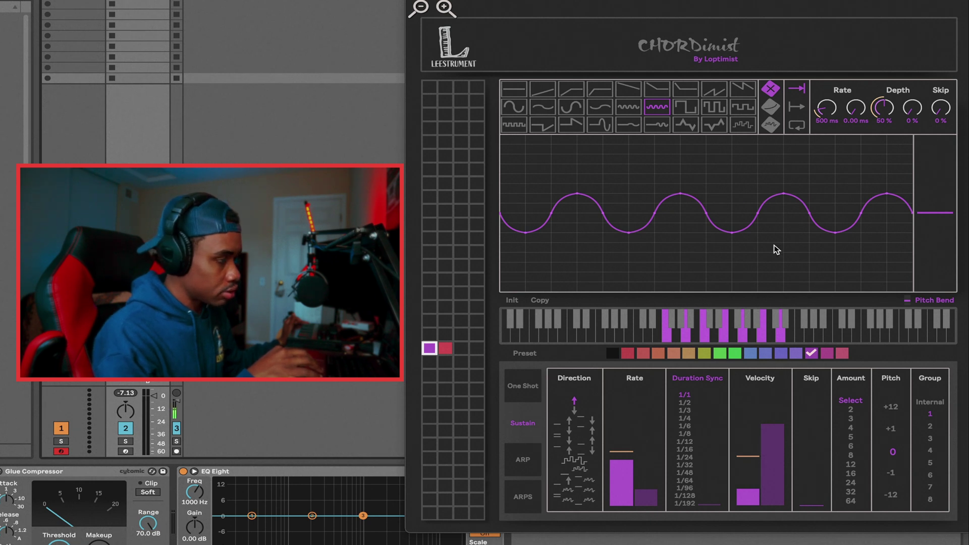
pyautogui.click(662, 126)
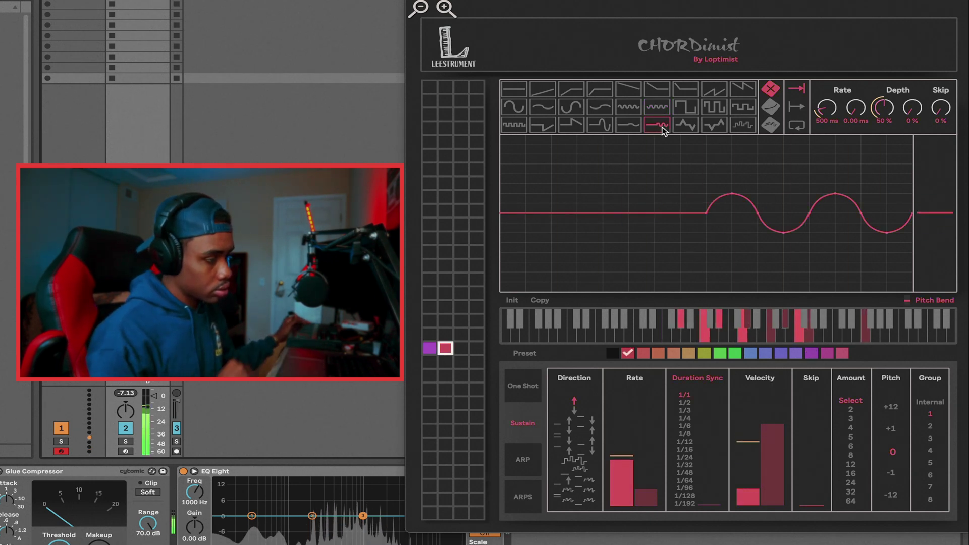
# Lower the red chord's second Velocity bar, set Pitch Bend rate to 1.72 s and depth to 51%, and apply the single-cycle dip-then-rise sine.
pyautogui.click(775, 497)
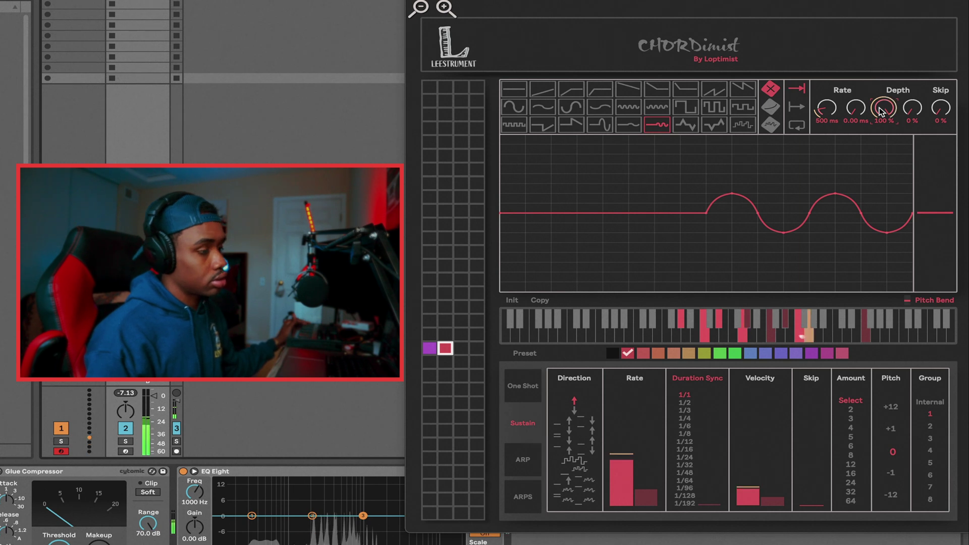
pyautogui.moveTo(881, 112); pyautogui.dragTo(826, 114)
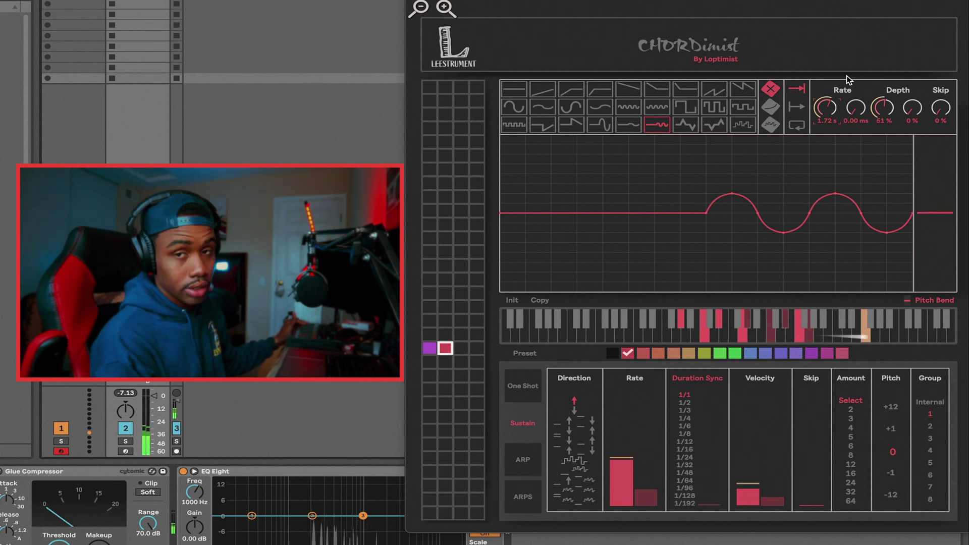
pyautogui.click(575, 106)
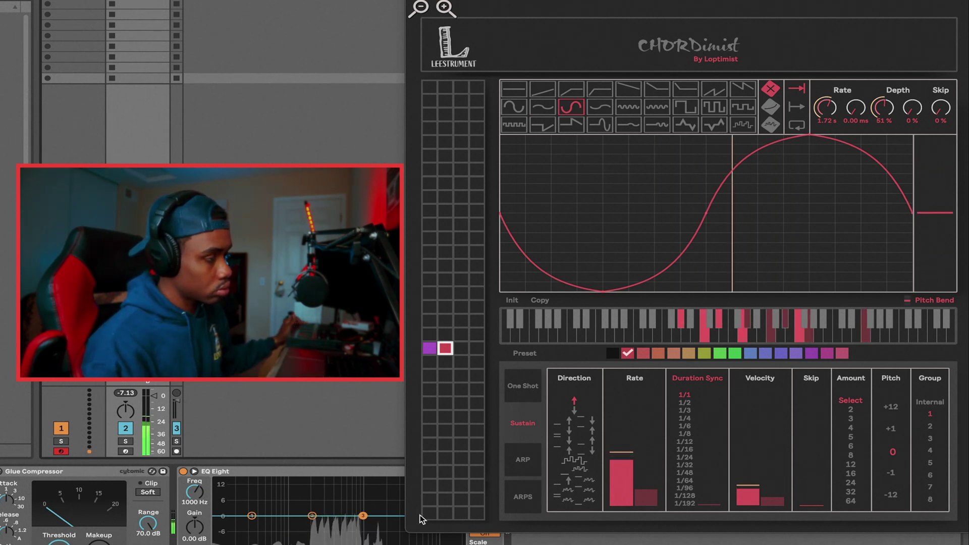
# Try the four-cycle sine, set the Pitch Bend rate to 639 ms, apply the falling-ramp-then-flat shape, and close the Pitch Bend editor.
pyautogui.click(430, 349)
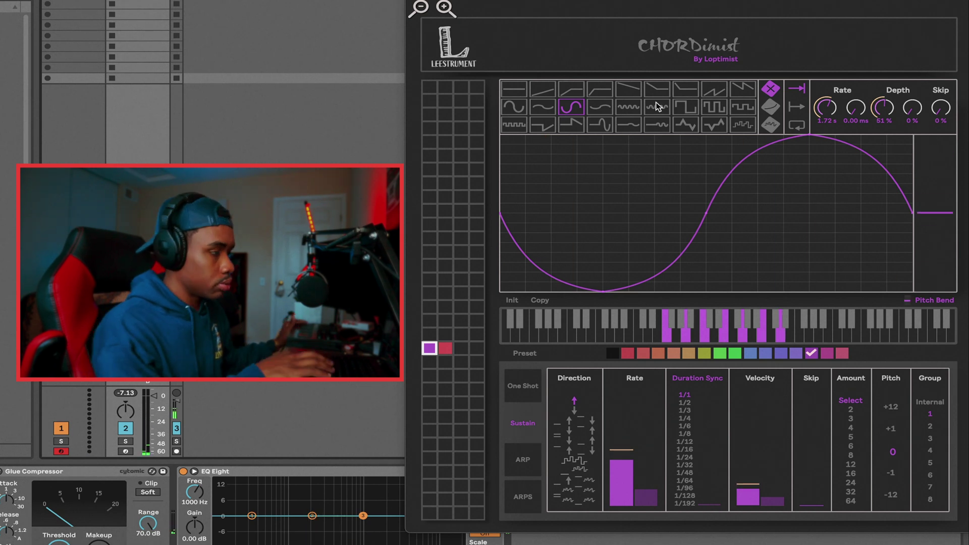
pyautogui.click(630, 106)
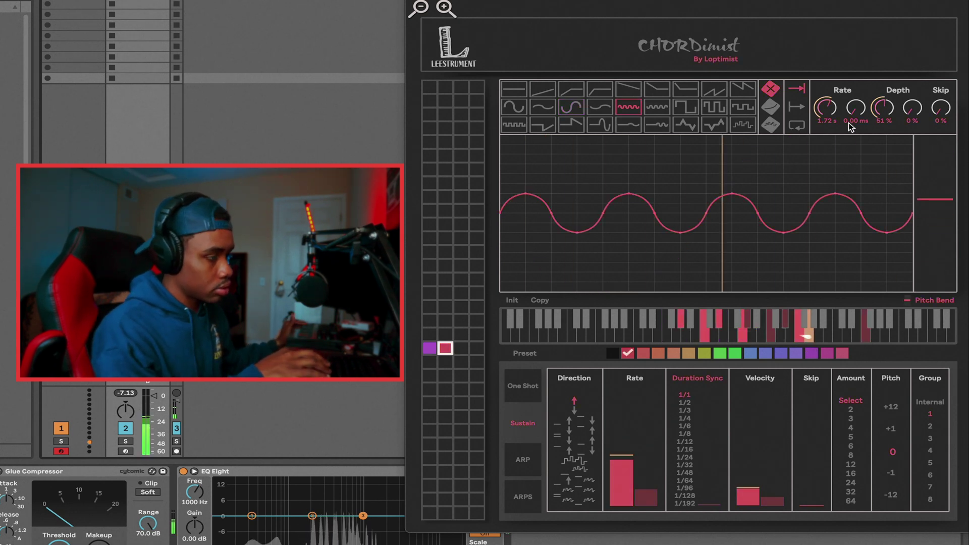
pyautogui.moveTo(826, 108); pyautogui.dragTo(826, 131)
pyautogui.click(796, 125)
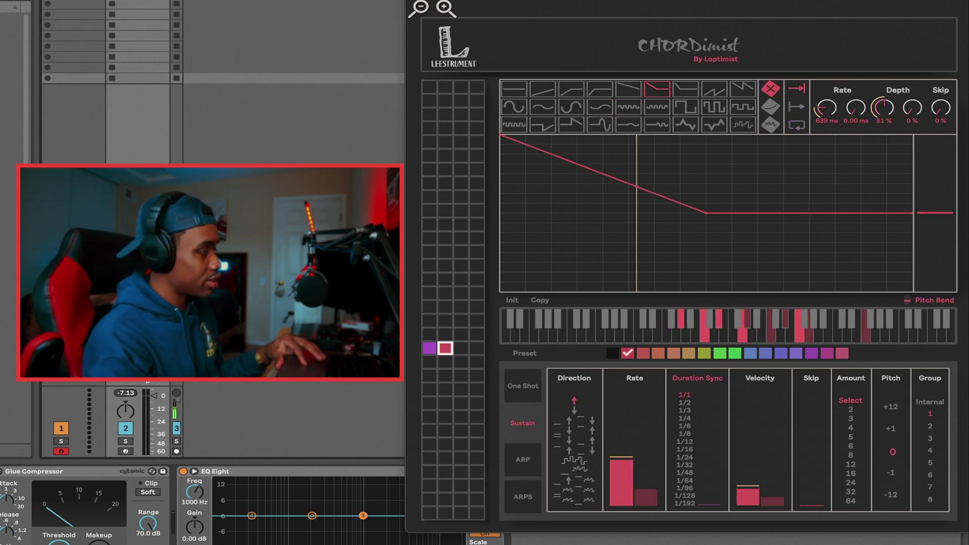
pyautogui.click(937, 300)
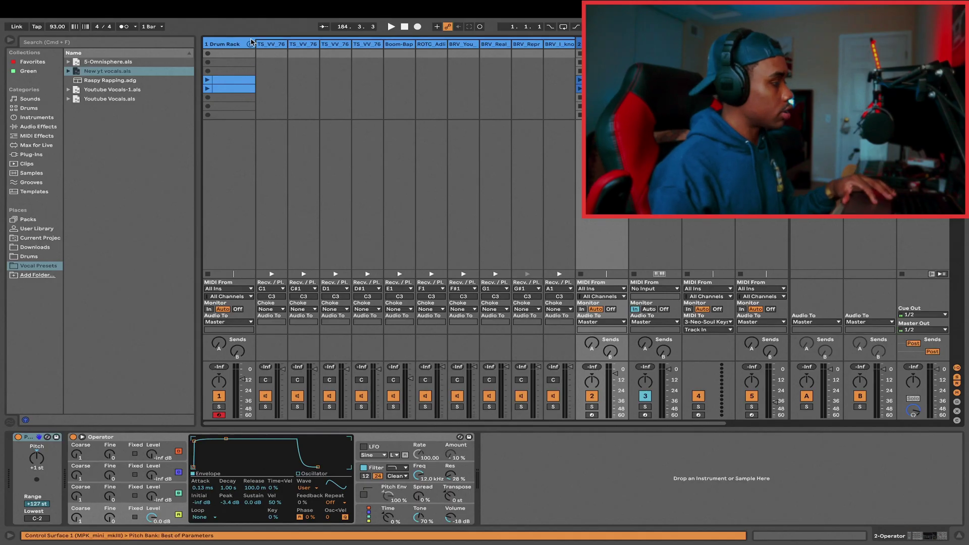
# Collapse the Drum Rack's chains in the session, select its track, and audition the drum loop pads.
pyautogui.click(250, 43)
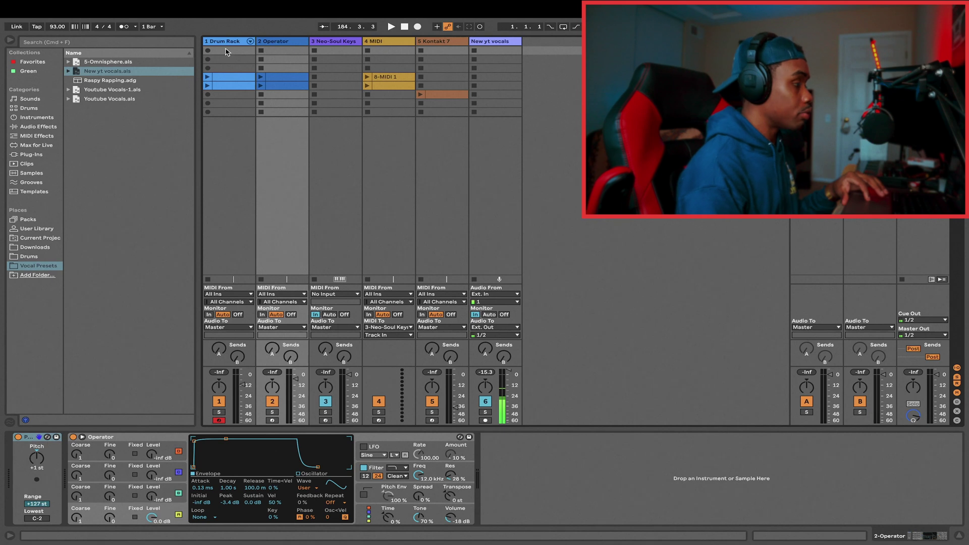
pyautogui.click(225, 51)
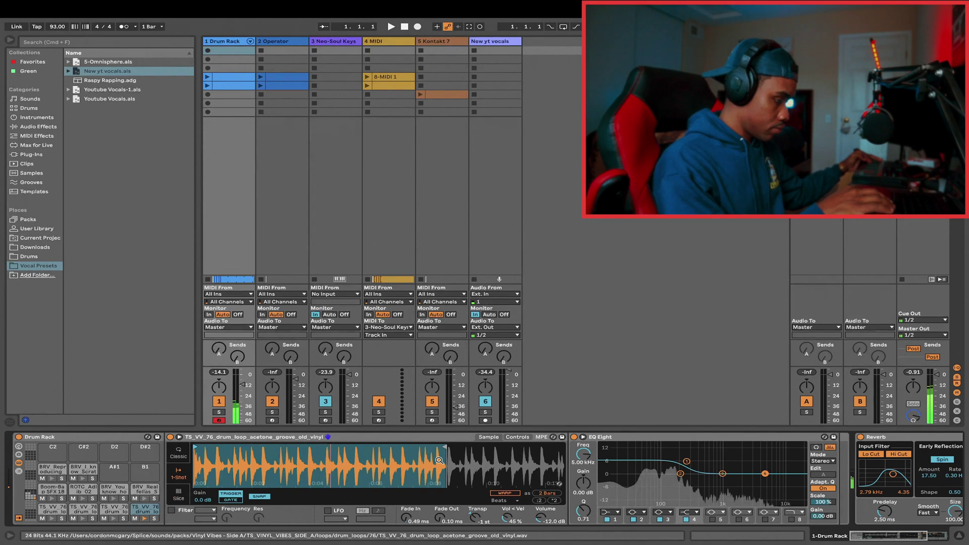
pyautogui.click(230, 500)
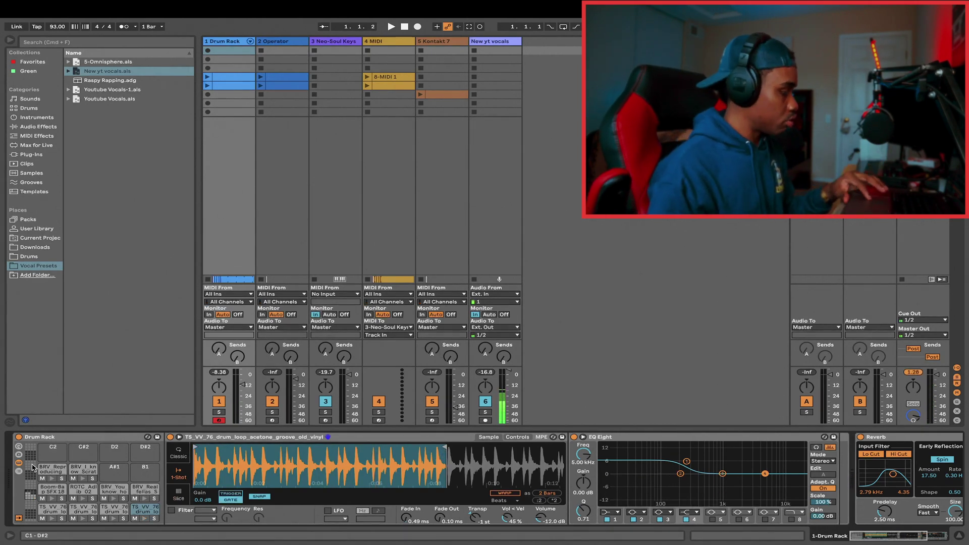
pyautogui.click(46, 510)
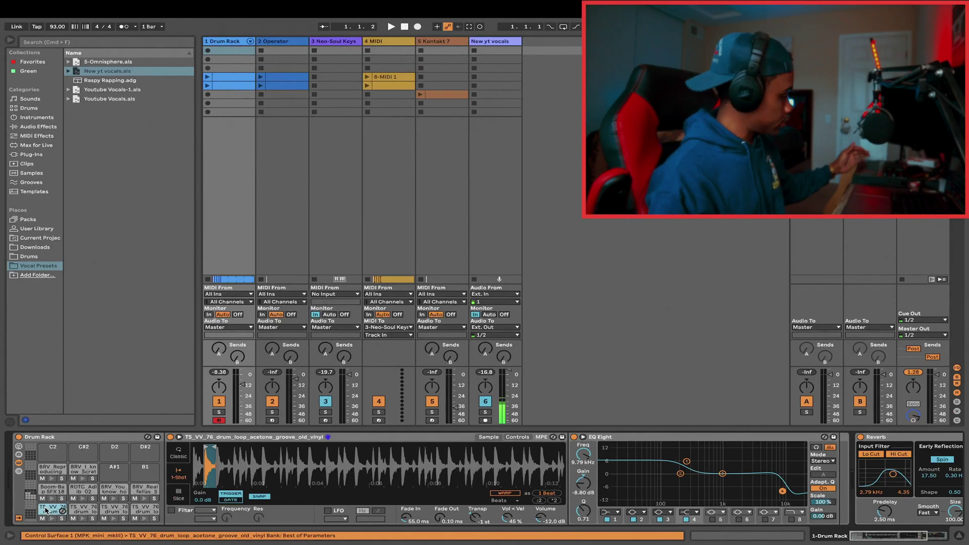
pyautogui.click(137, 511)
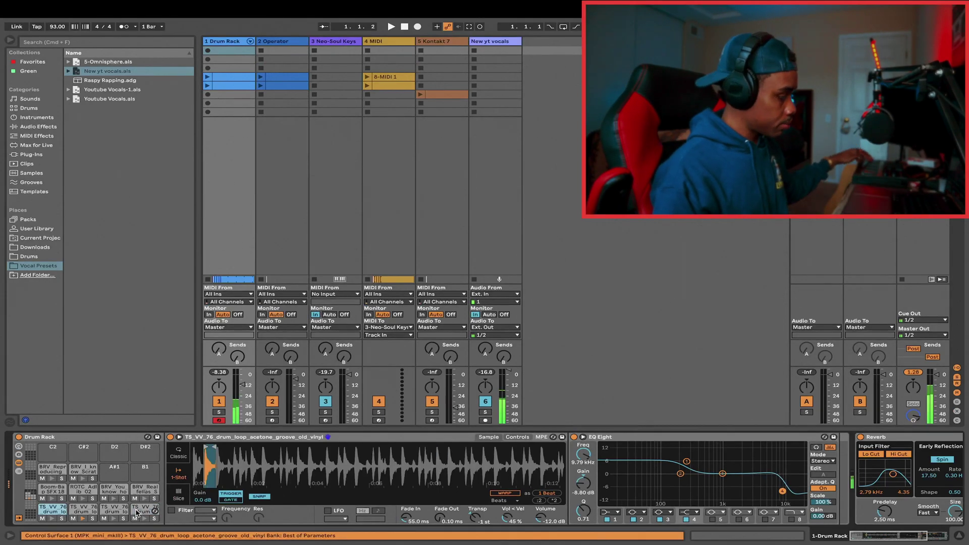
pyautogui.click(137, 511)
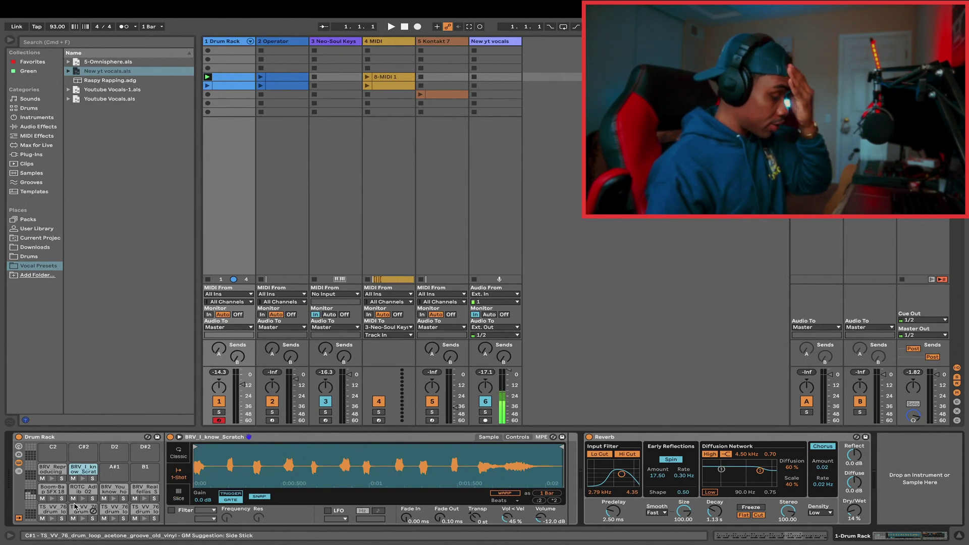
# Open the Drum Rack clip's notes and examine the drum loop hits around bar 5 against the grid.
pyautogui.doubleClick(231, 85)
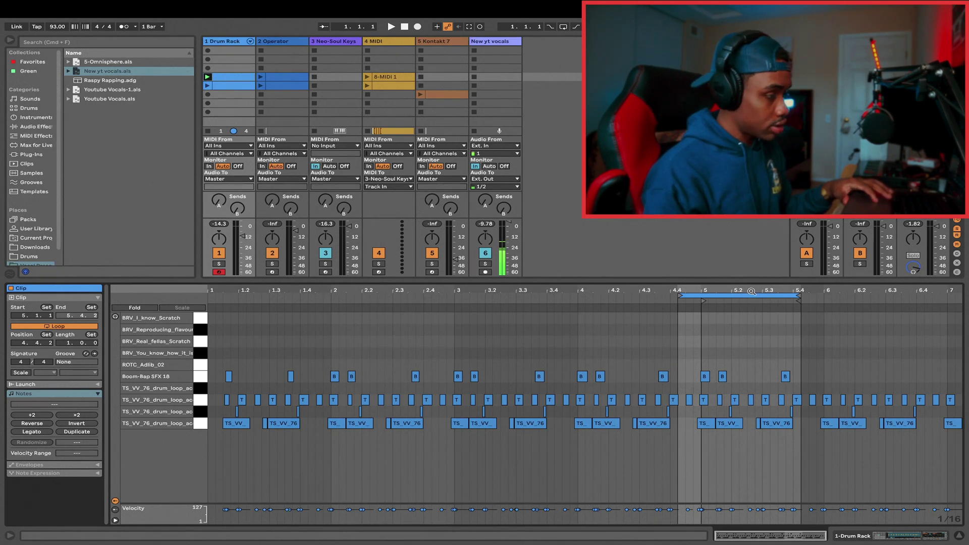
pyautogui.press('z')
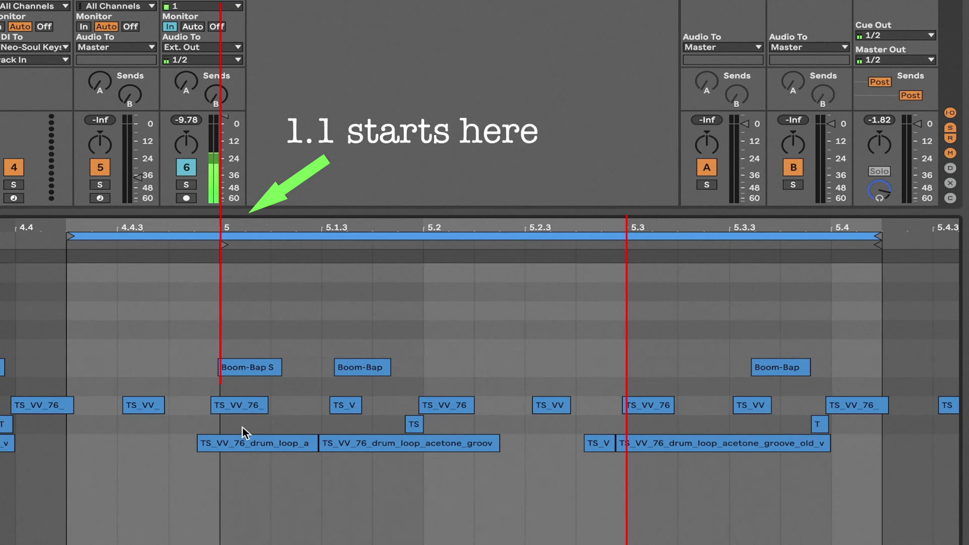
pyautogui.click(413, 425)
pyautogui.click(821, 424)
pyautogui.click(239, 445)
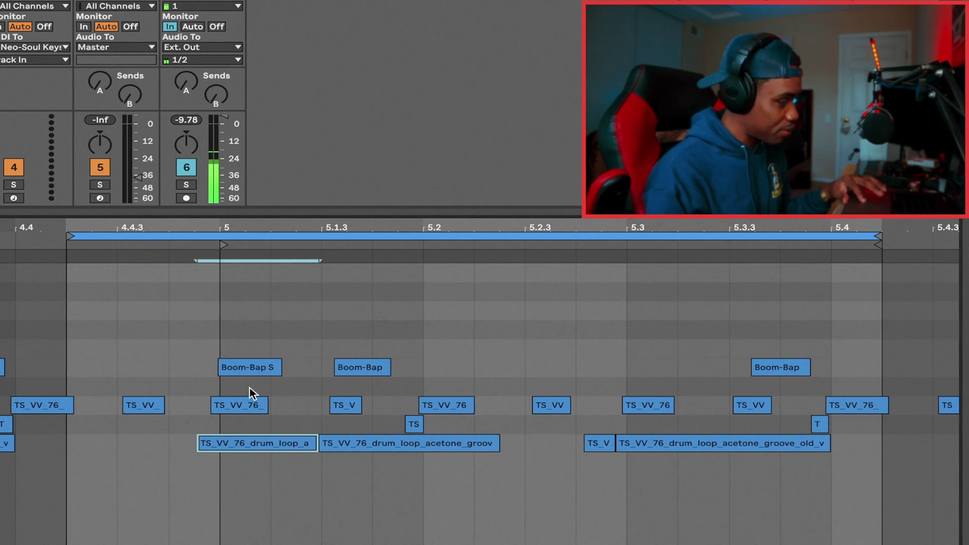
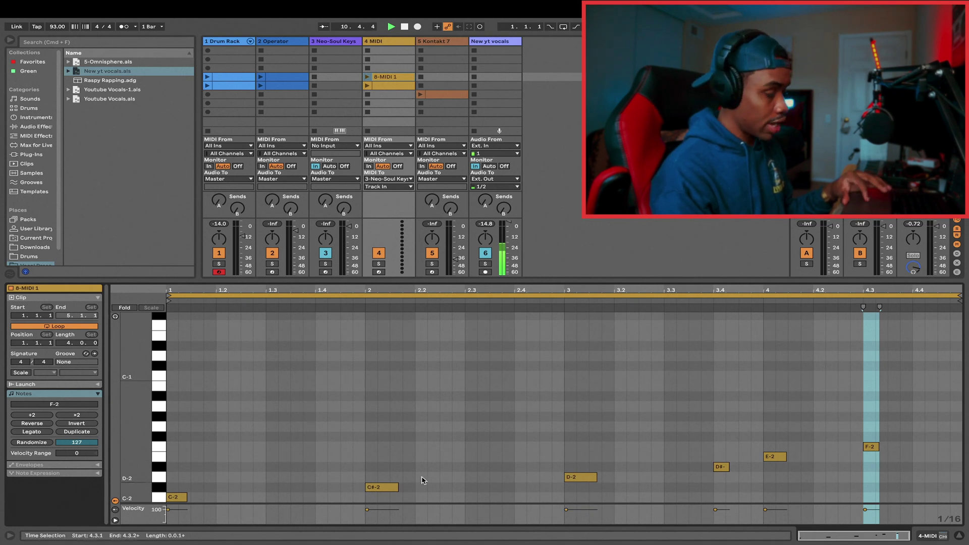
# Open the CHORDimist window from the MIDI track, move it aside, and bring back the clip's note view.
pyautogui.hotkey('shift', 'Tab')
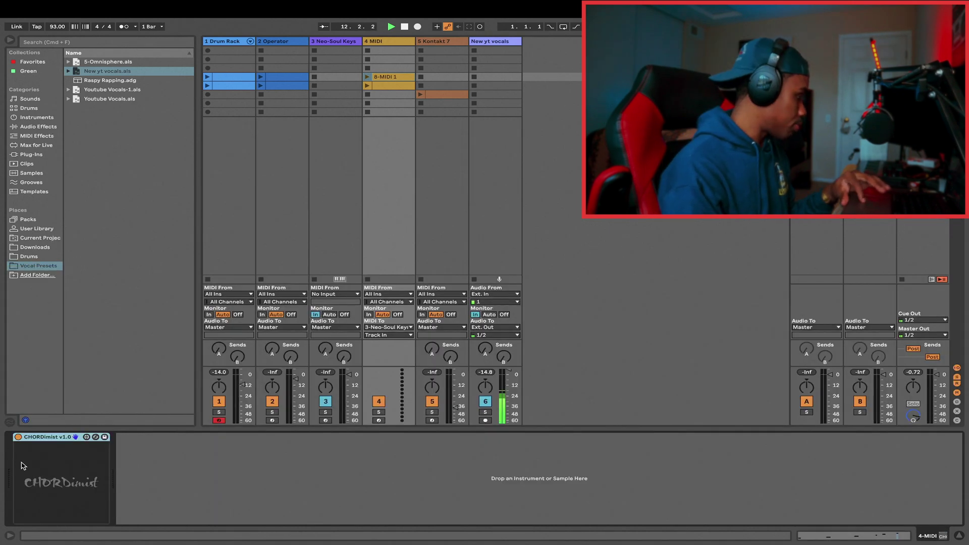
pyautogui.click(60, 482)
pyautogui.moveTo(555, 55); pyautogui.dragTo(685, 32)
pyautogui.hotkey('shift', 'Tab')
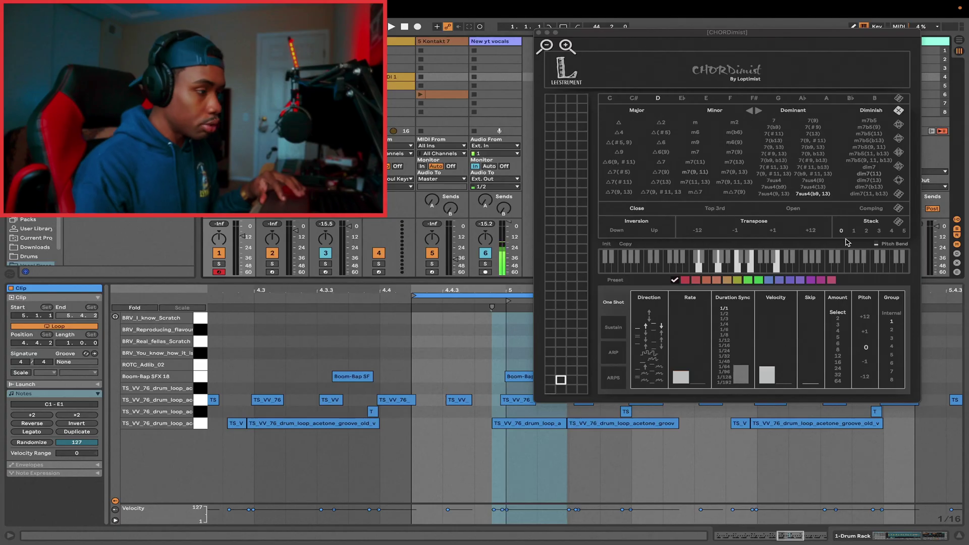
# View the CHORDimist Pitch Bend editor, start playback, and try Stack 1 on the selected chord.
pyautogui.click(809, 214)
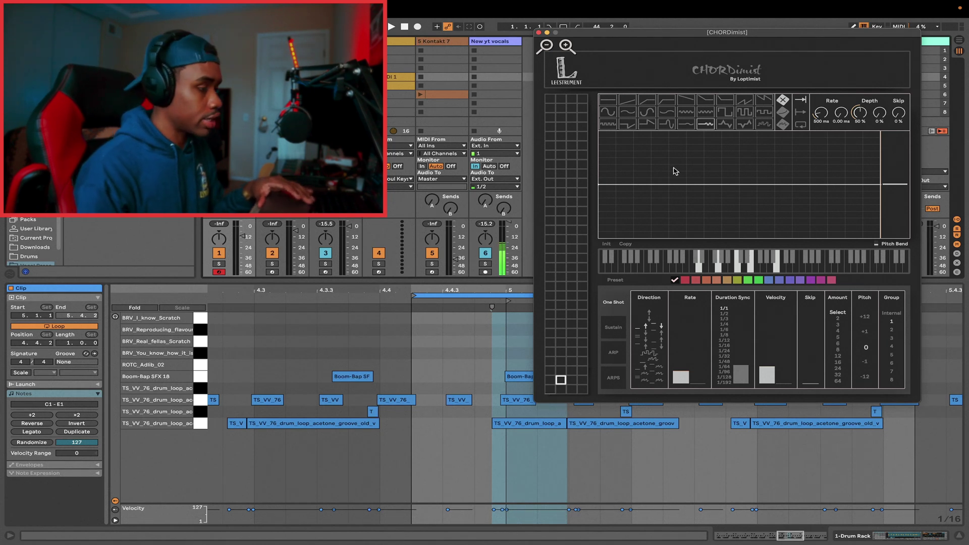
pyautogui.press('space')
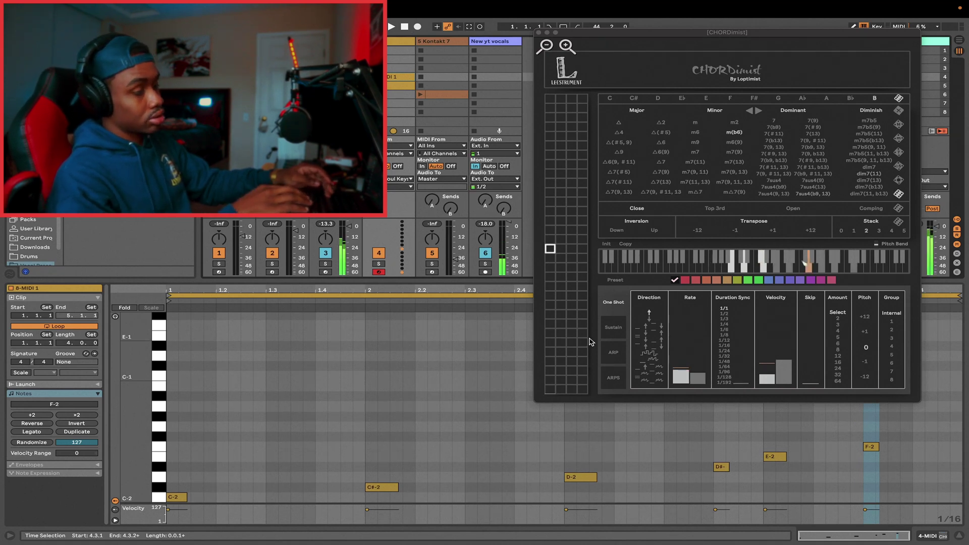
pyautogui.click(856, 231)
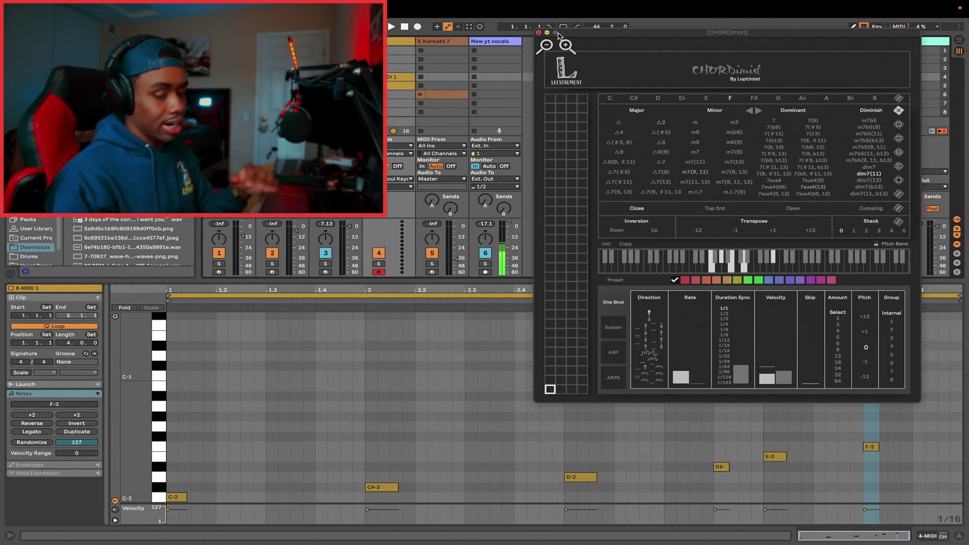
# Move the CHORDimist window clear of the mixer, launch the upper Drum Rack clip, and deactivate the Kontakt 7 track.
pyautogui.moveTo(563, 34); pyautogui.dragTo(610, 211)
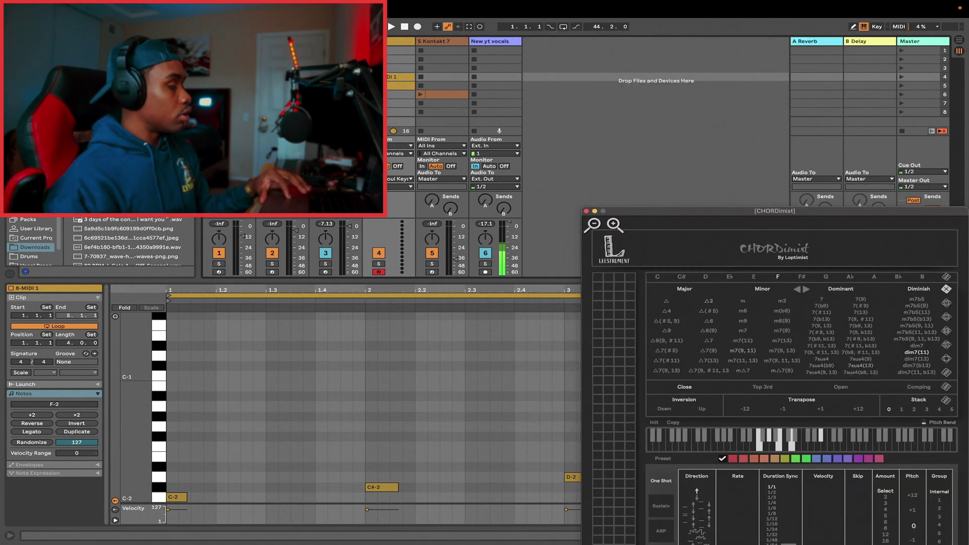
pyautogui.click(207, 77)
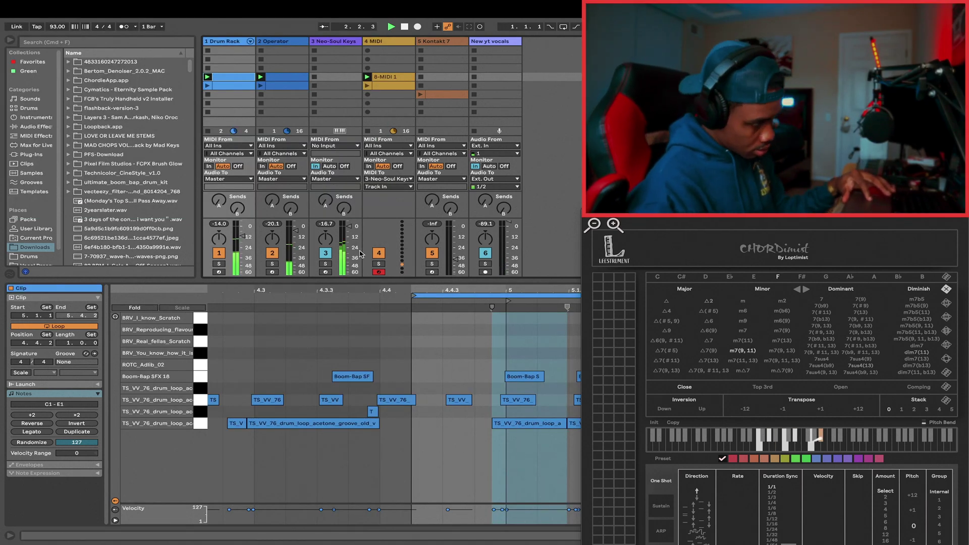
pyautogui.click(435, 255)
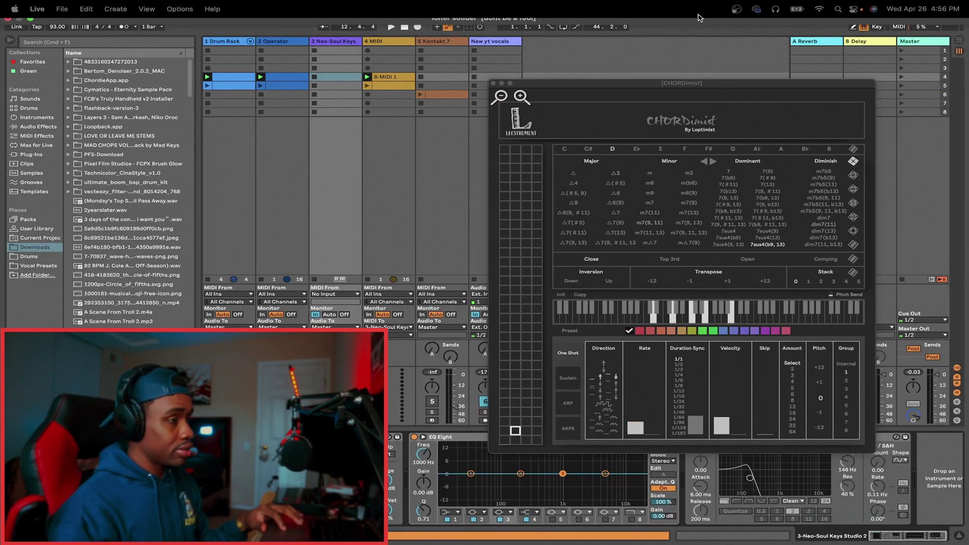
# Check the transposition in the Neo-Soul Keys tuning settings and close the settings.
pyautogui.click(906, 42)
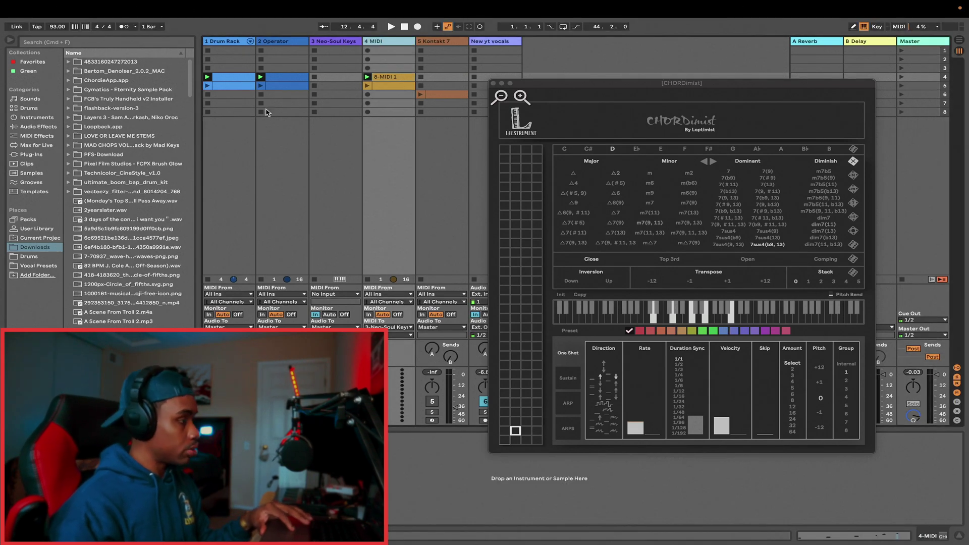
pyautogui.click(330, 210)
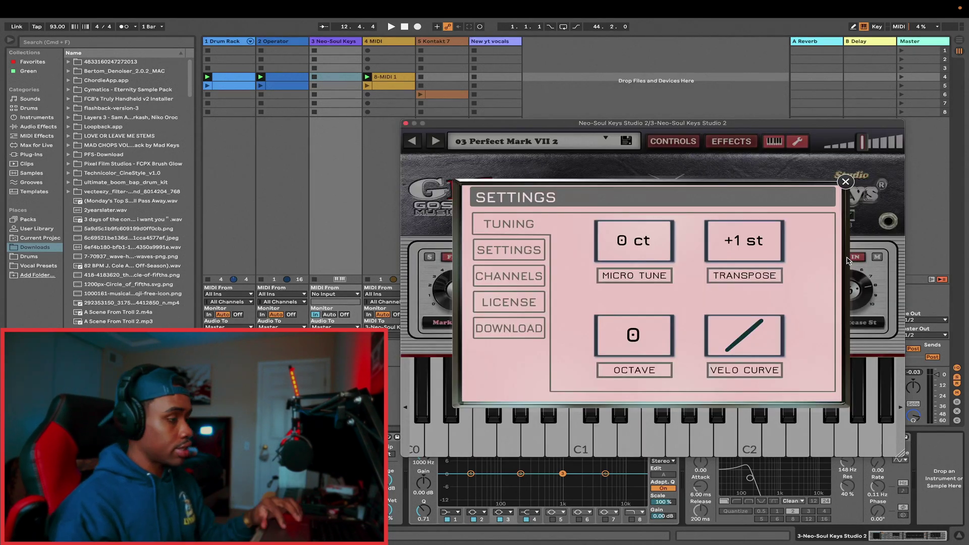
pyautogui.click(845, 181)
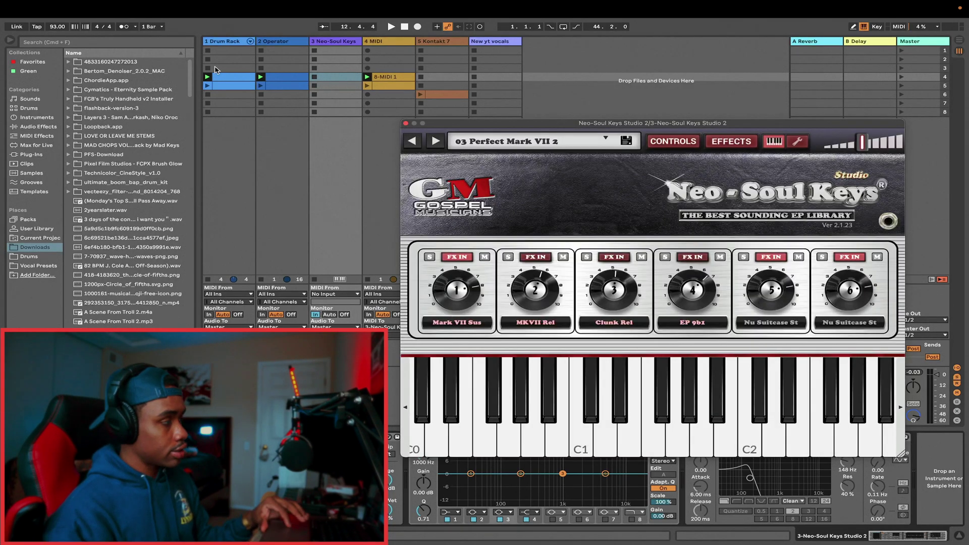
# Step through the tracks back to the MIDI track, switch to the Arrangement, and play the song.
pyautogui.press('Left')
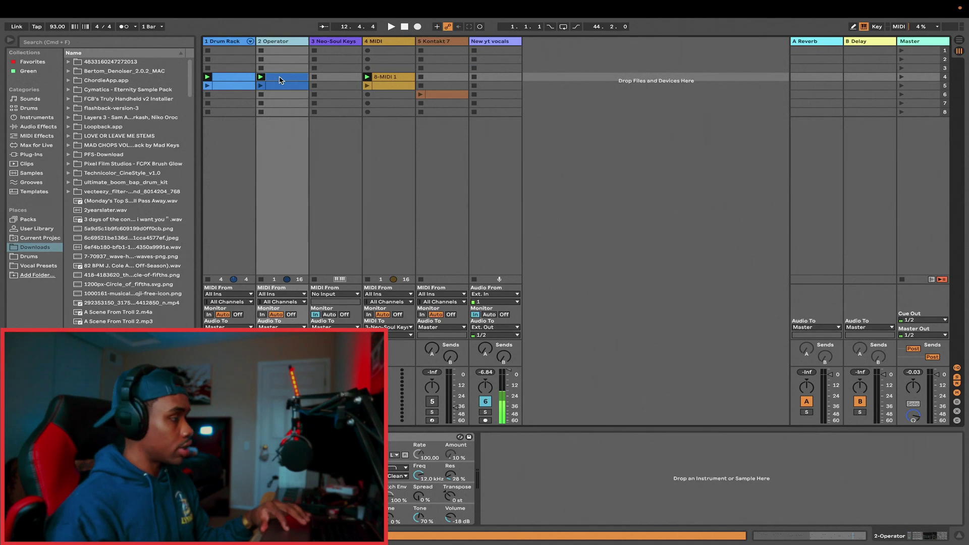
pyautogui.press('Right')
pyautogui.press('Right')
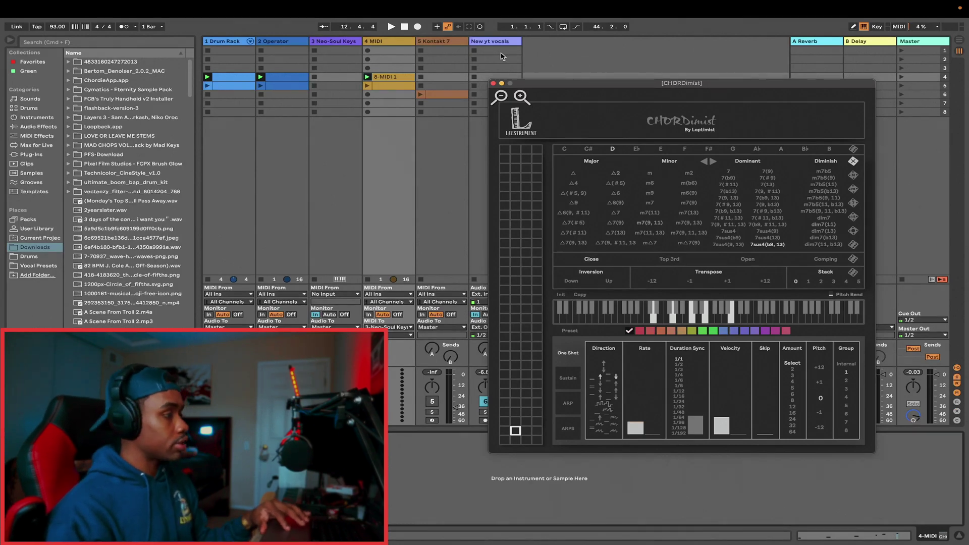
pyautogui.press('Tab')
pyautogui.press('space')
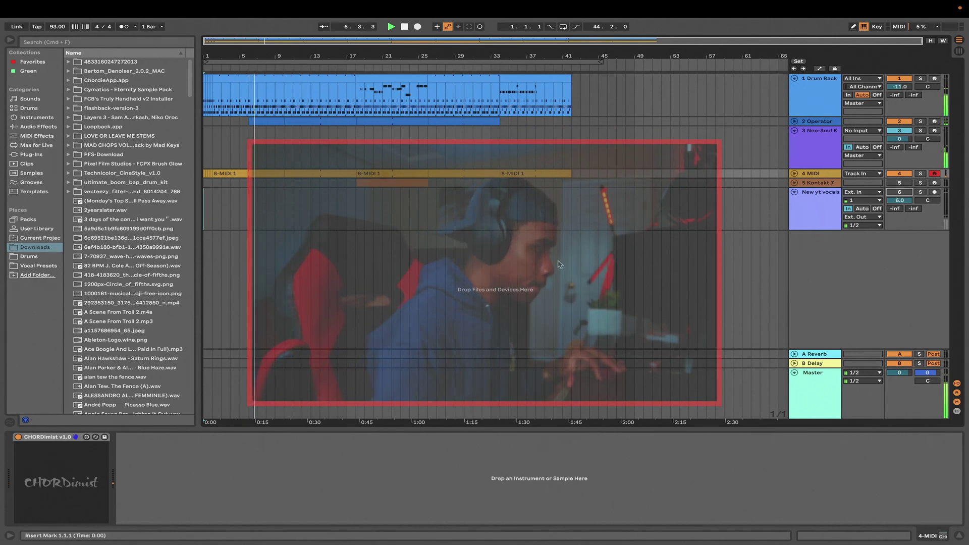
# Inspect the notes in the first Drum Rack clip, the Operator bass clip and the MIDI track's chord clip during playback.
pyautogui.doubleClick(302, 96)
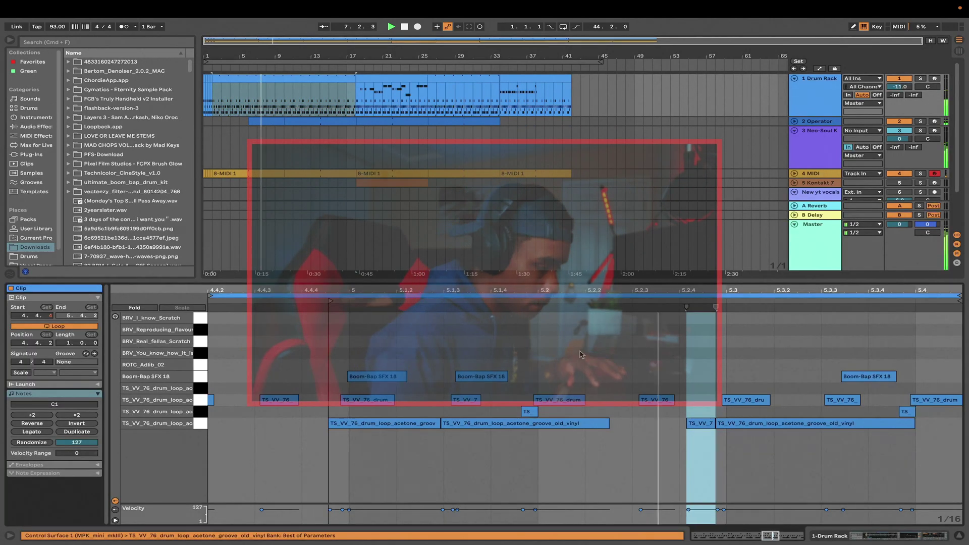
pyautogui.moveTo(677, 293); pyautogui.dragTo(677, 281)
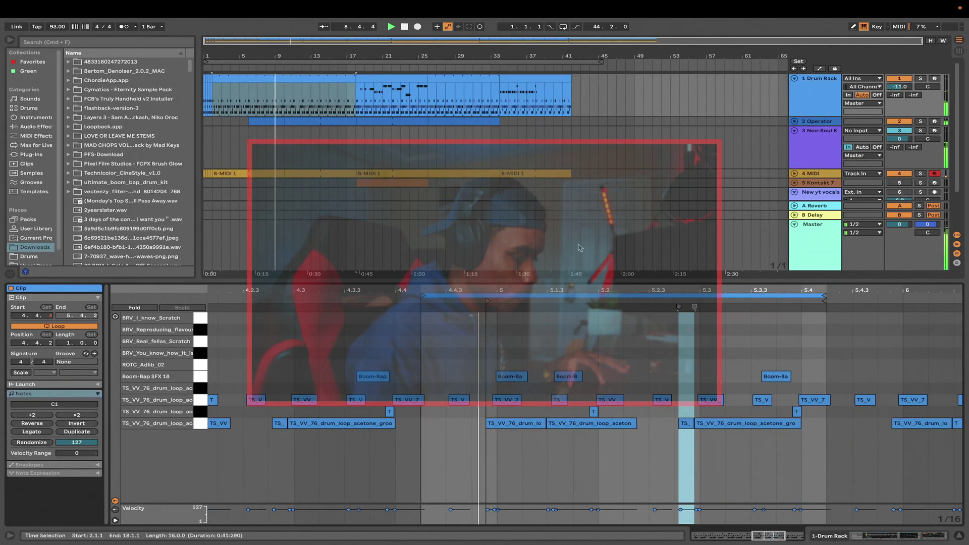
pyautogui.click(292, 122)
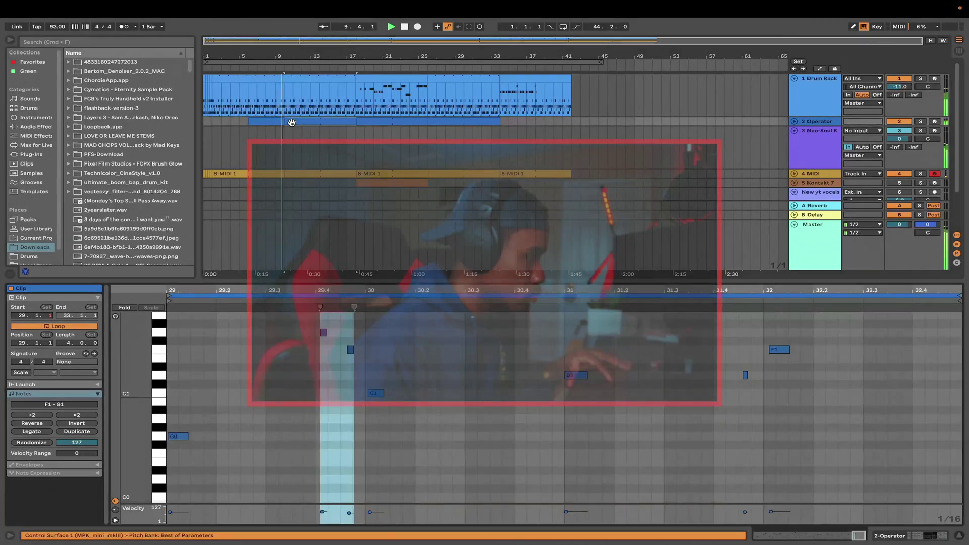
pyautogui.click(327, 384)
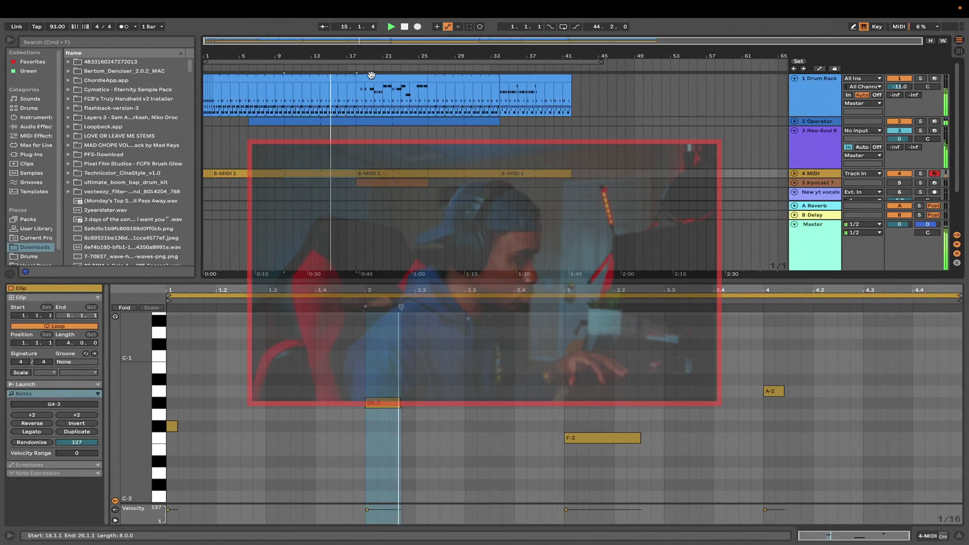
pyautogui.click(348, 78)
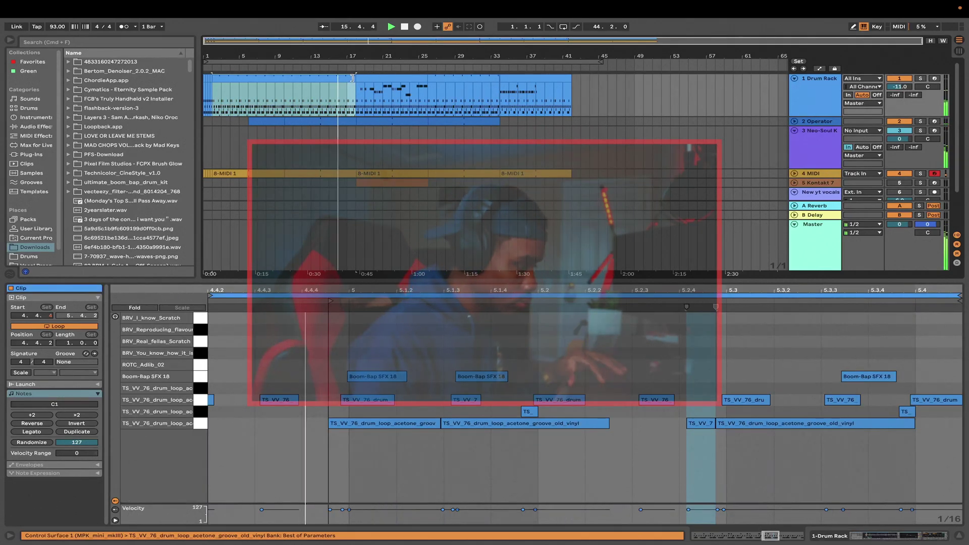
pyautogui.scroll(-2, 260, 338)
# Check the Neo-Soul Keys plug-in window, close it, and show the track's device chain.
pyautogui.click(261, 338)
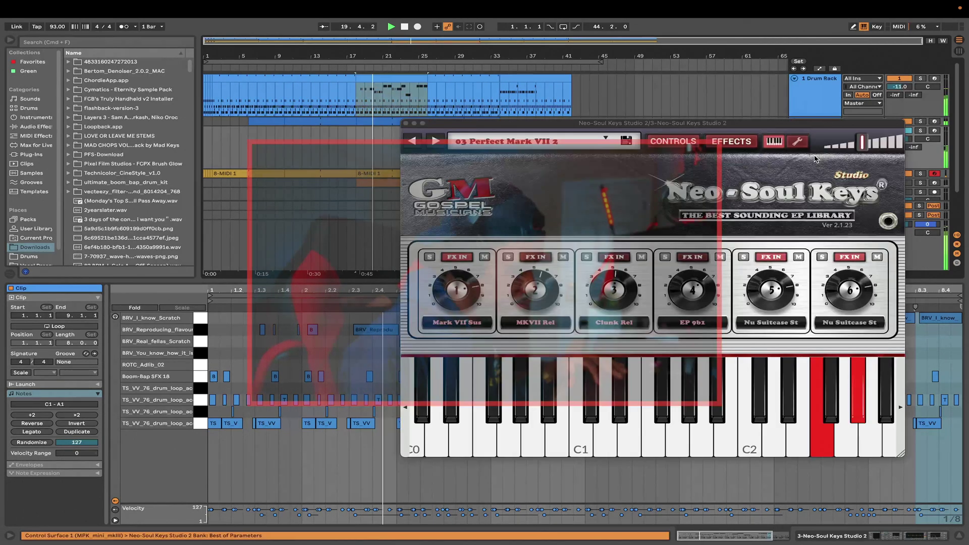
pyautogui.click(409, 127)
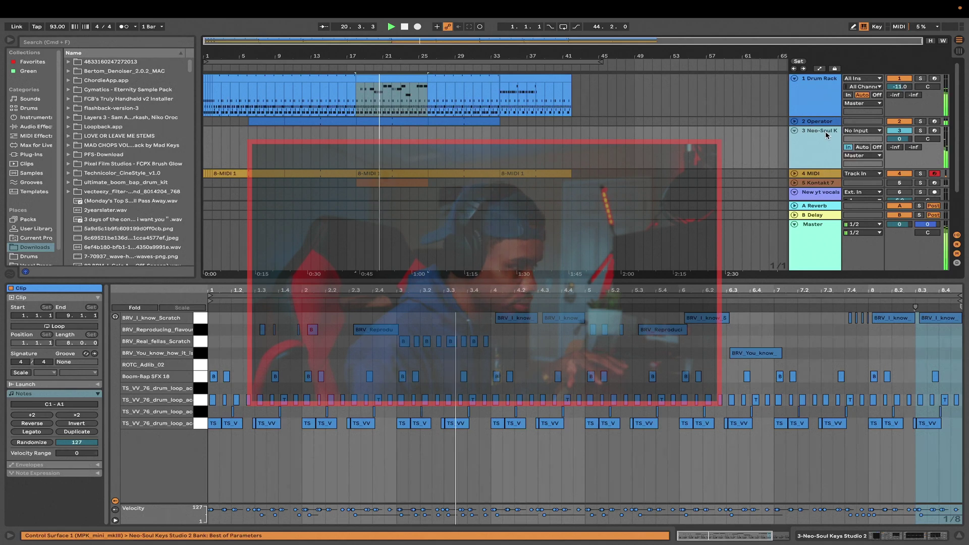
pyautogui.hotkey('shift', 'Tab')
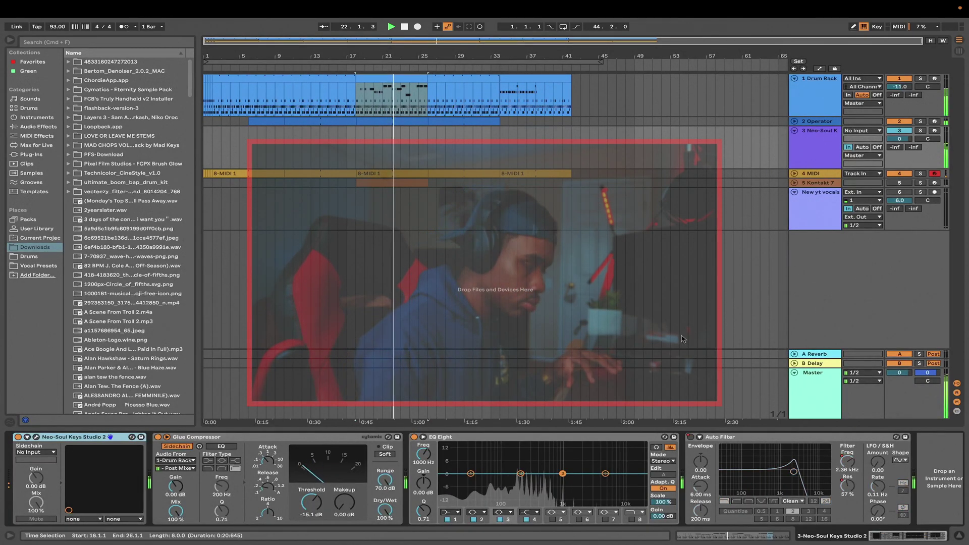
# View the notes of the Drum Rack clip at bar 18 and the MIDI track clip at bar 26.
pyautogui.doubleClick(401, 76)
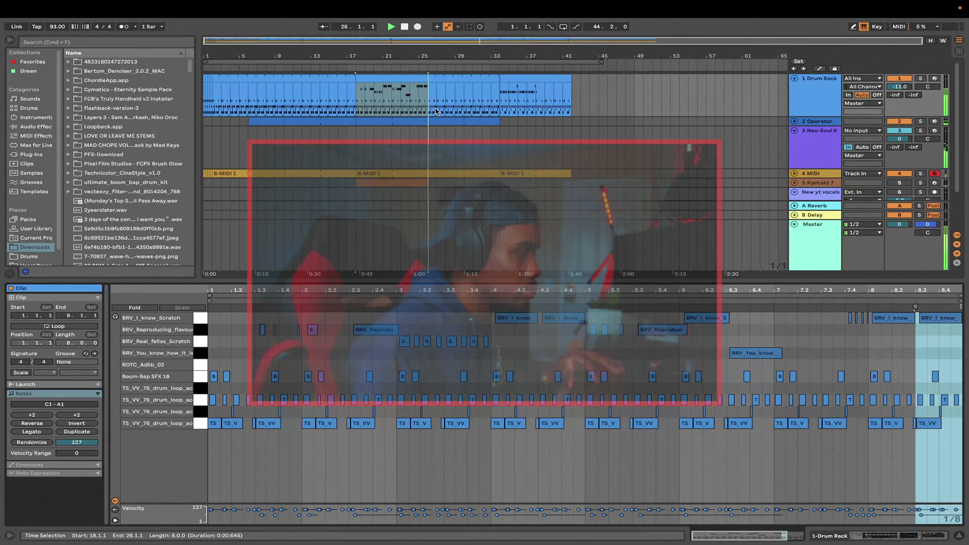
pyautogui.click(454, 174)
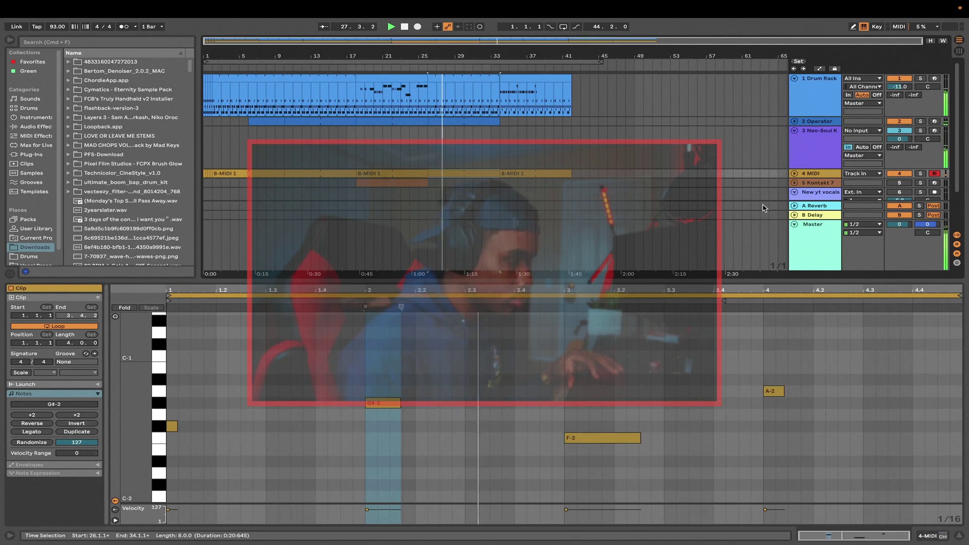
# Look through the Drum Rack track's sampler, EQ Eight and Reverb devices, and show the Neo-Soul Keys track's device chain.
pyautogui.click(815, 101)
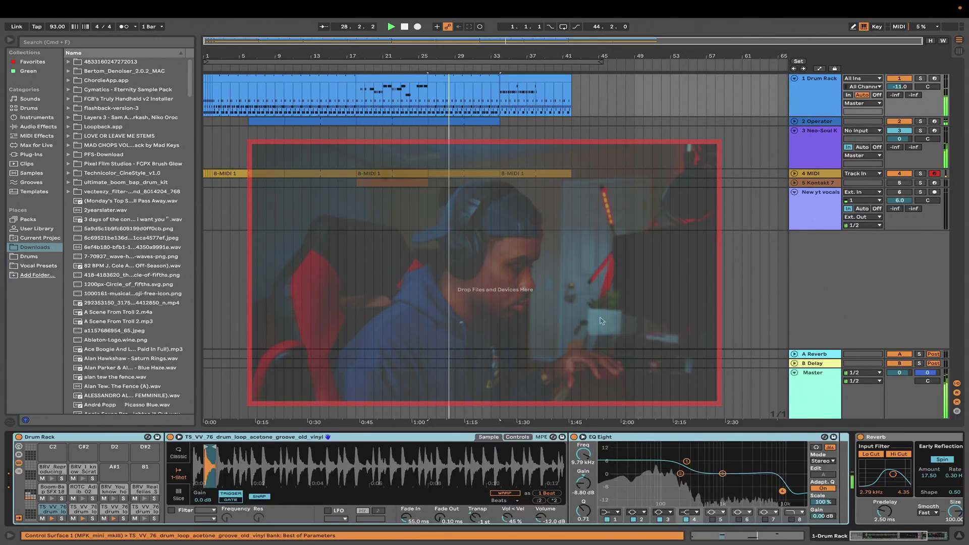
pyautogui.hscroll(2, 477, 468)
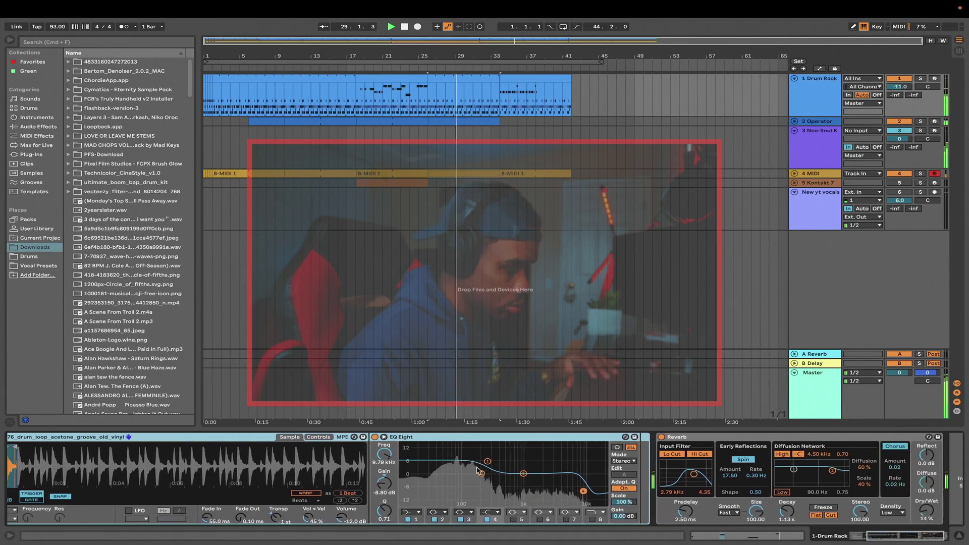
pyautogui.hscroll(-1, 476, 470)
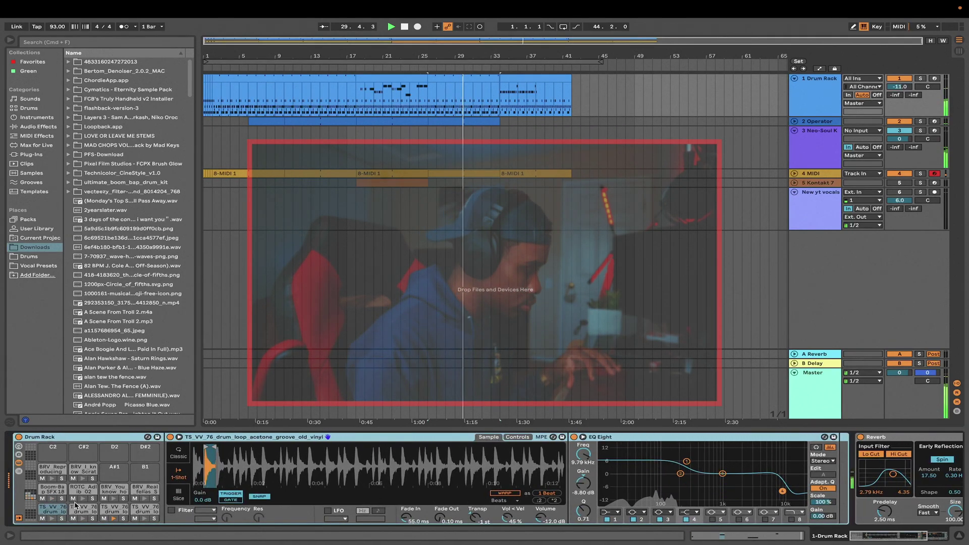
pyautogui.click(813, 167)
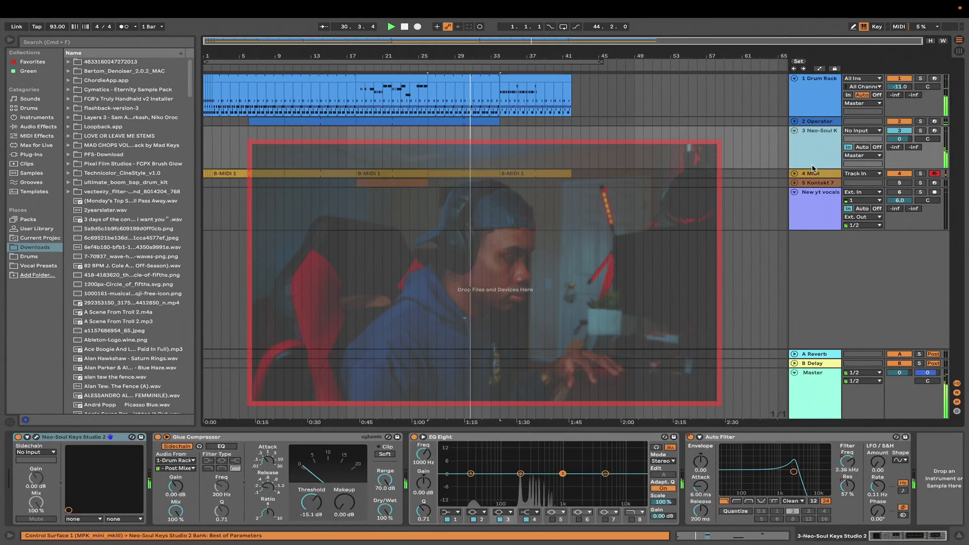